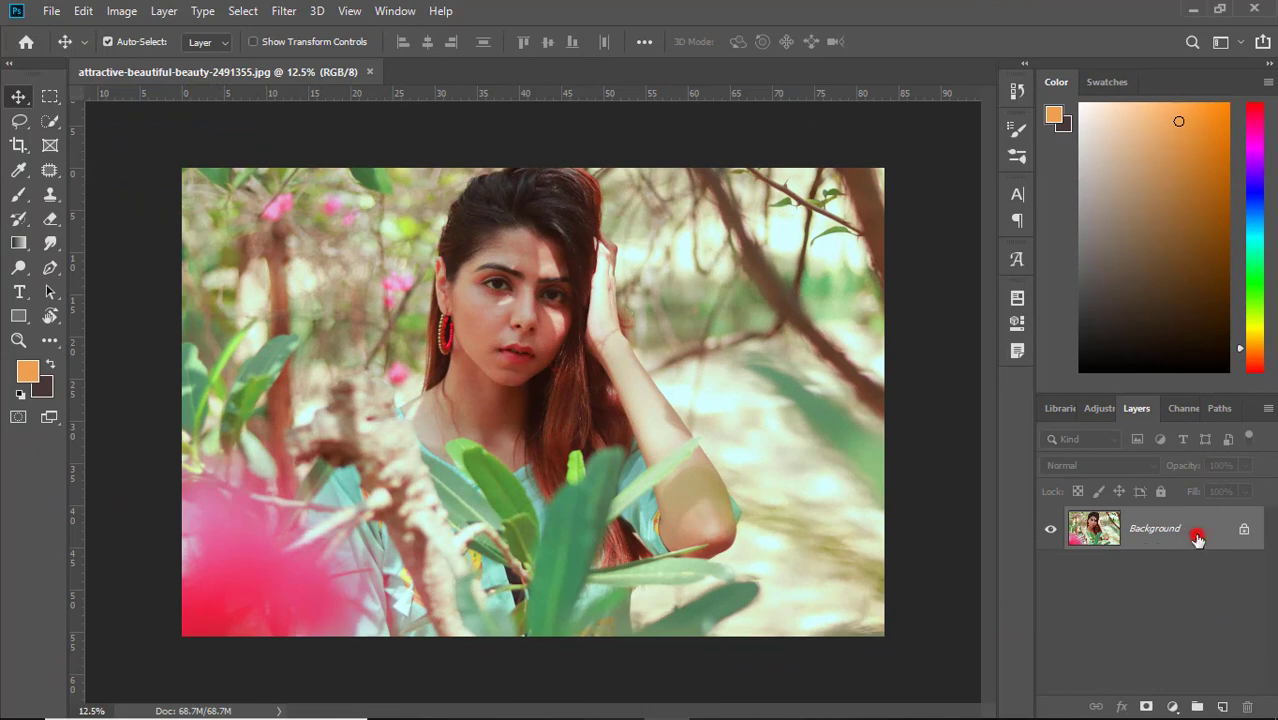
# Step: Duplicate the Background layer and open the Camera Raw Filter on the copy
pyautogui.moveTo(1195, 529); pyautogui.dragTo(1225, 707)
pyautogui.click(276, 12)
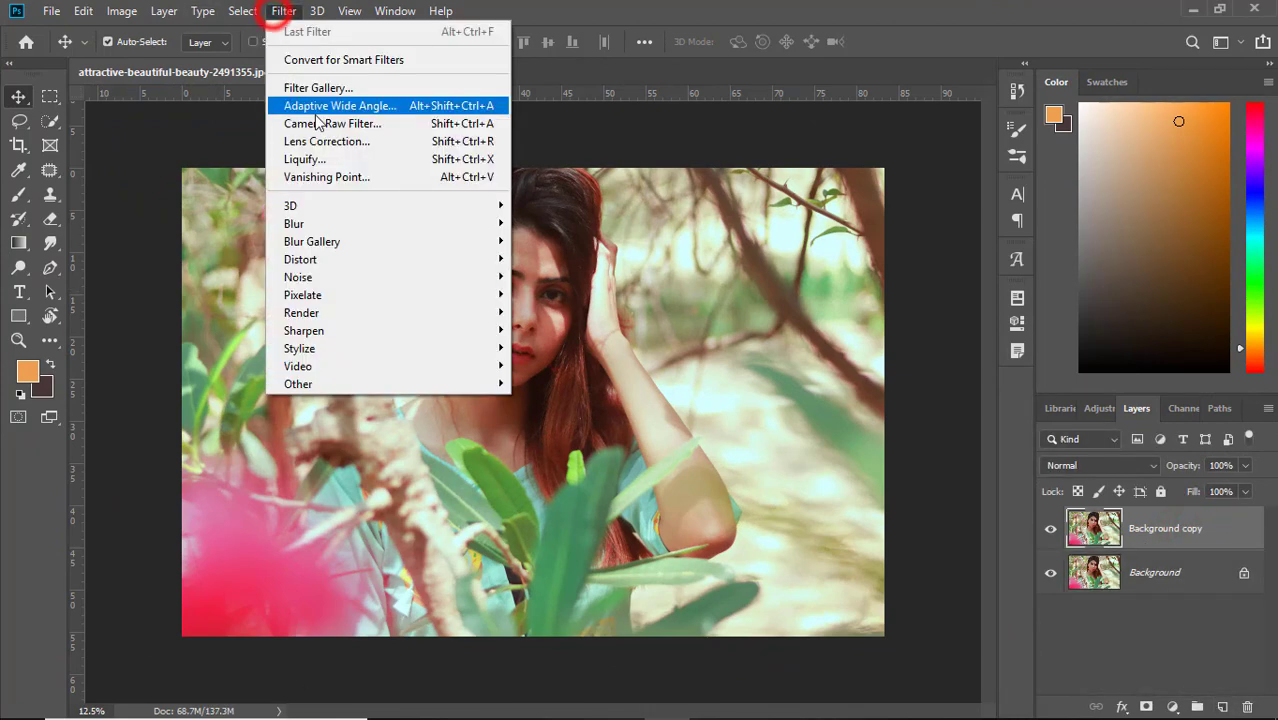
pyautogui.click(368, 124)
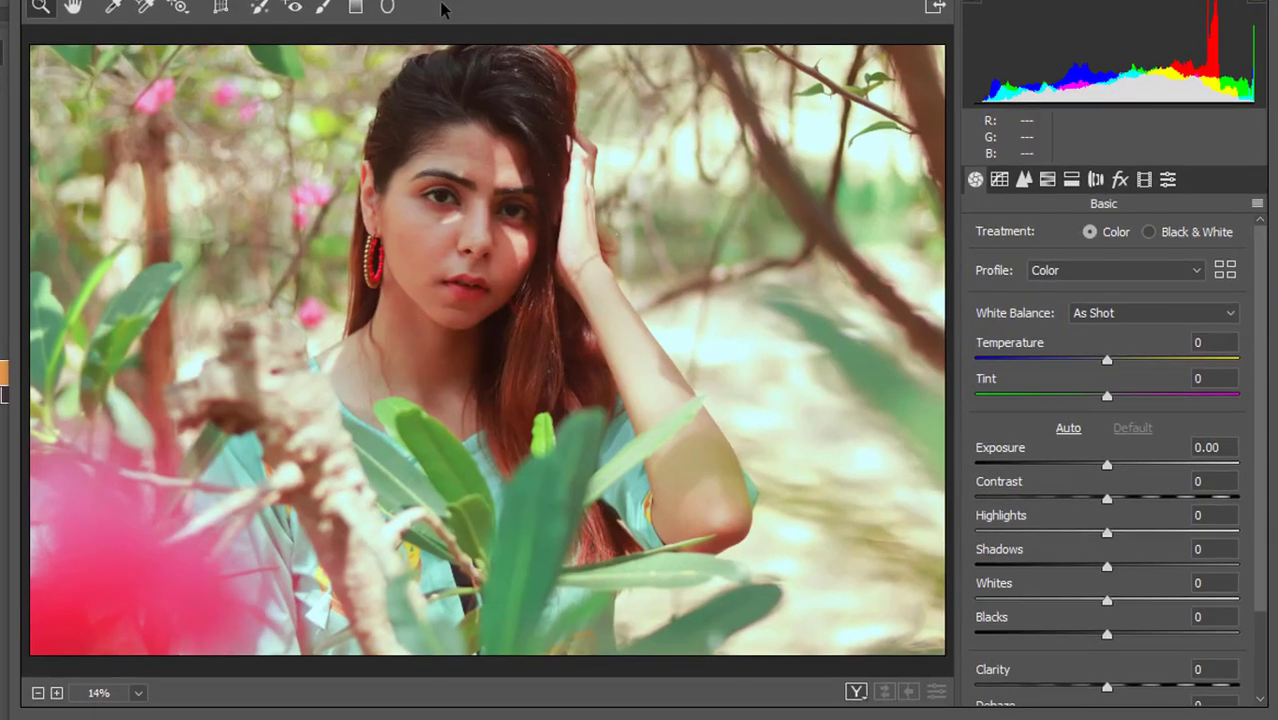
# Step: Set the basic adjustments to Temperature -8, Tint -7, Highlights -55, Shadows +16 and Blacks -13
pyautogui.moveTo(1108, 362); pyautogui.dragTo(1098, 400)
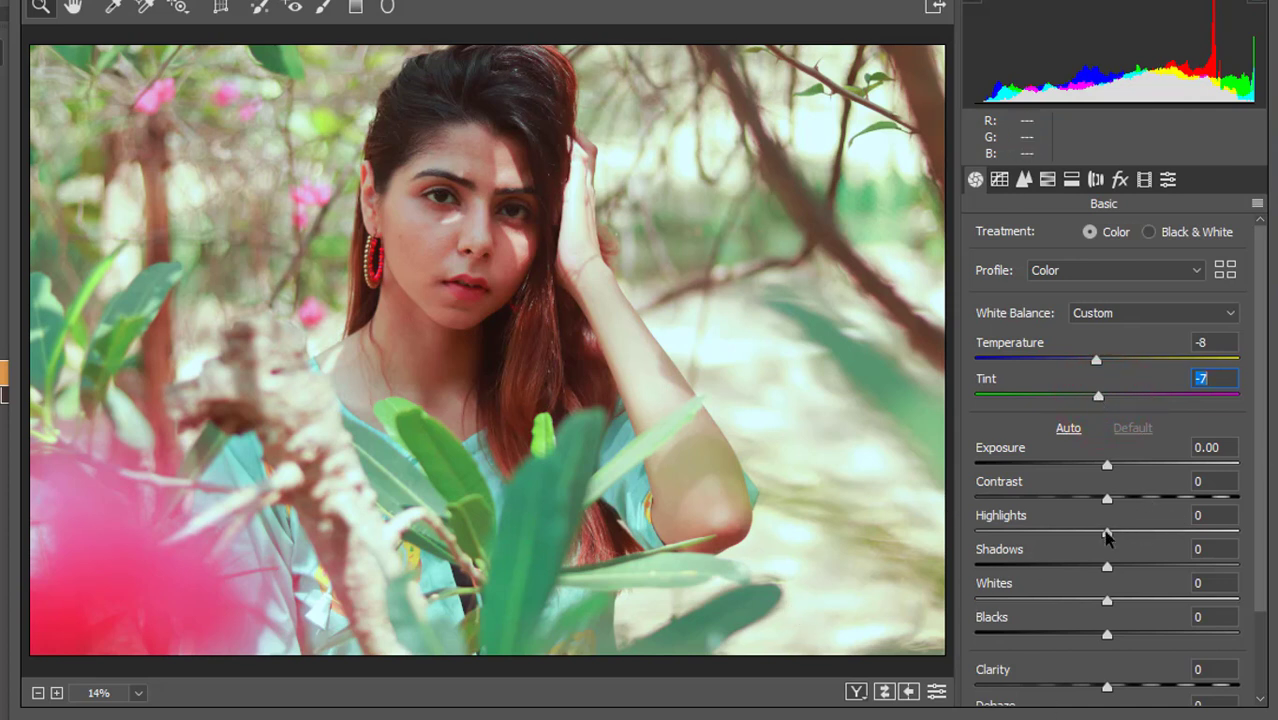
pyautogui.moveTo(1107, 533); pyautogui.dragTo(1034, 568)
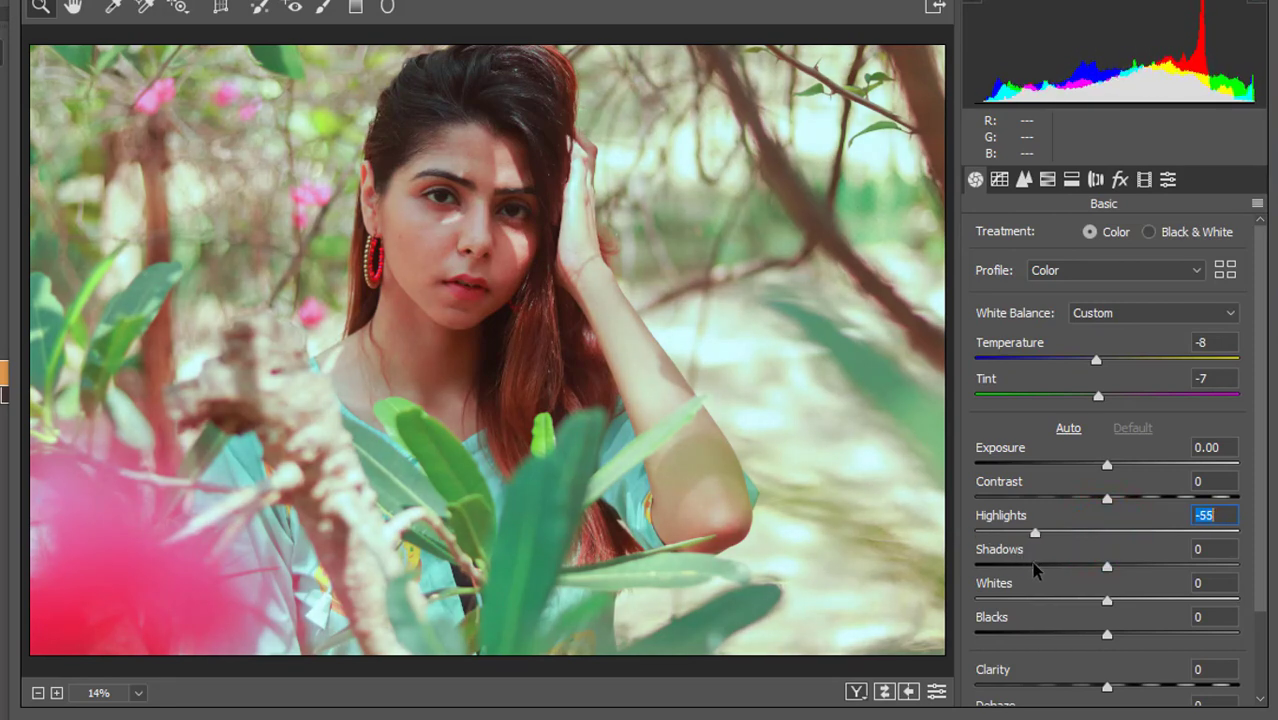
pyautogui.moveTo(1111, 568); pyautogui.dragTo(1128, 568)
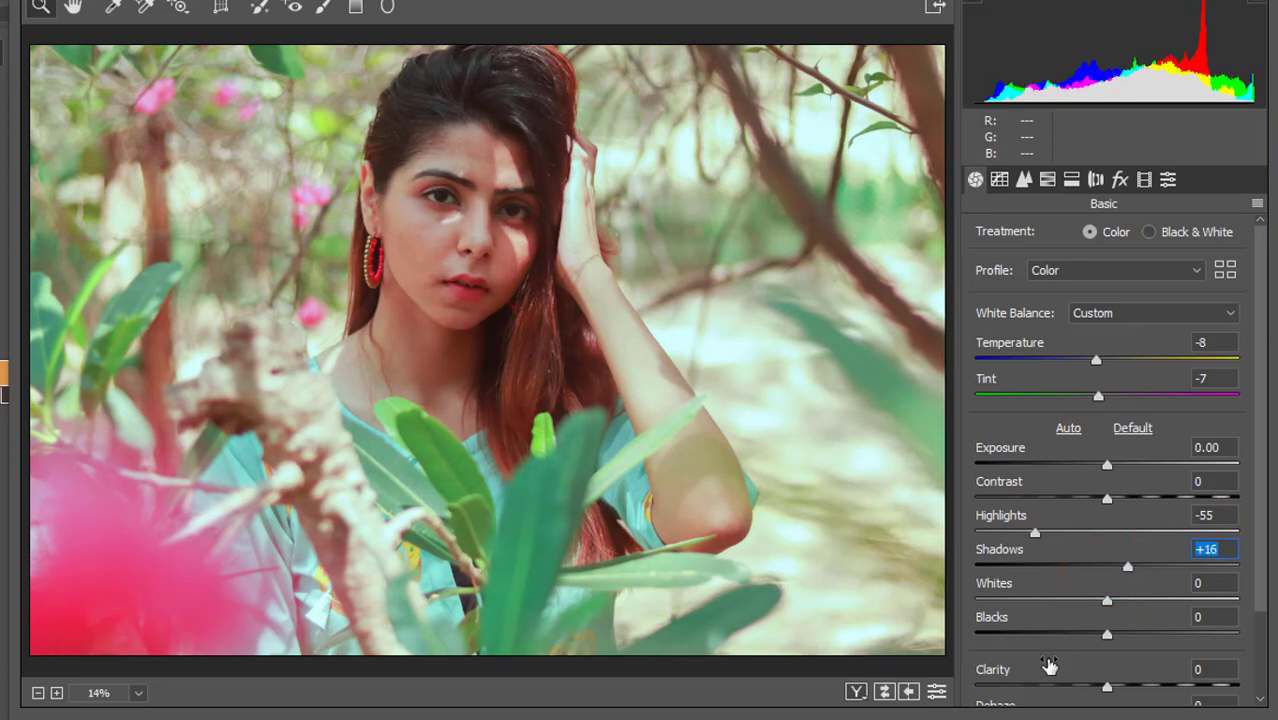
pyautogui.moveTo(1107, 634); pyautogui.dragTo(1088, 700)
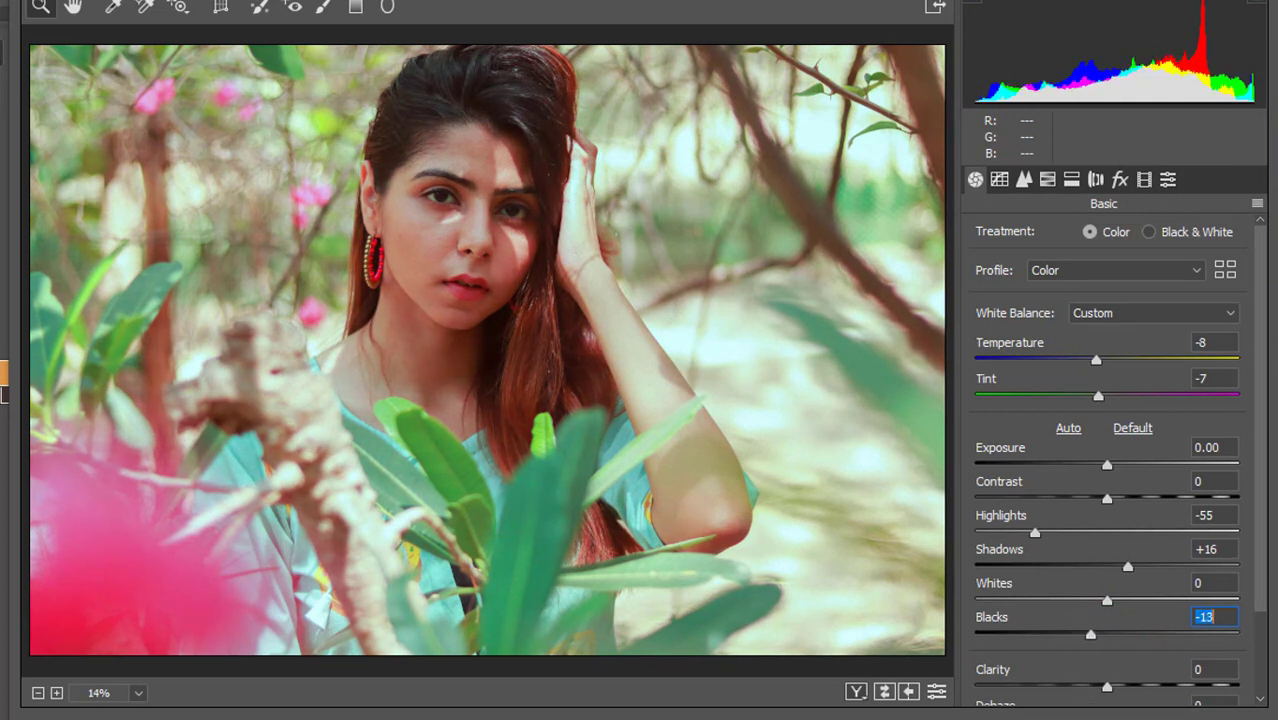
# Step: Shape the RGB point tone curve into an S with points at input 43, output 24 and input 207, output 228
pyautogui.click(999, 180)
pyautogui.moveTo(1183, 410); pyautogui.dragTo(1182, 384)
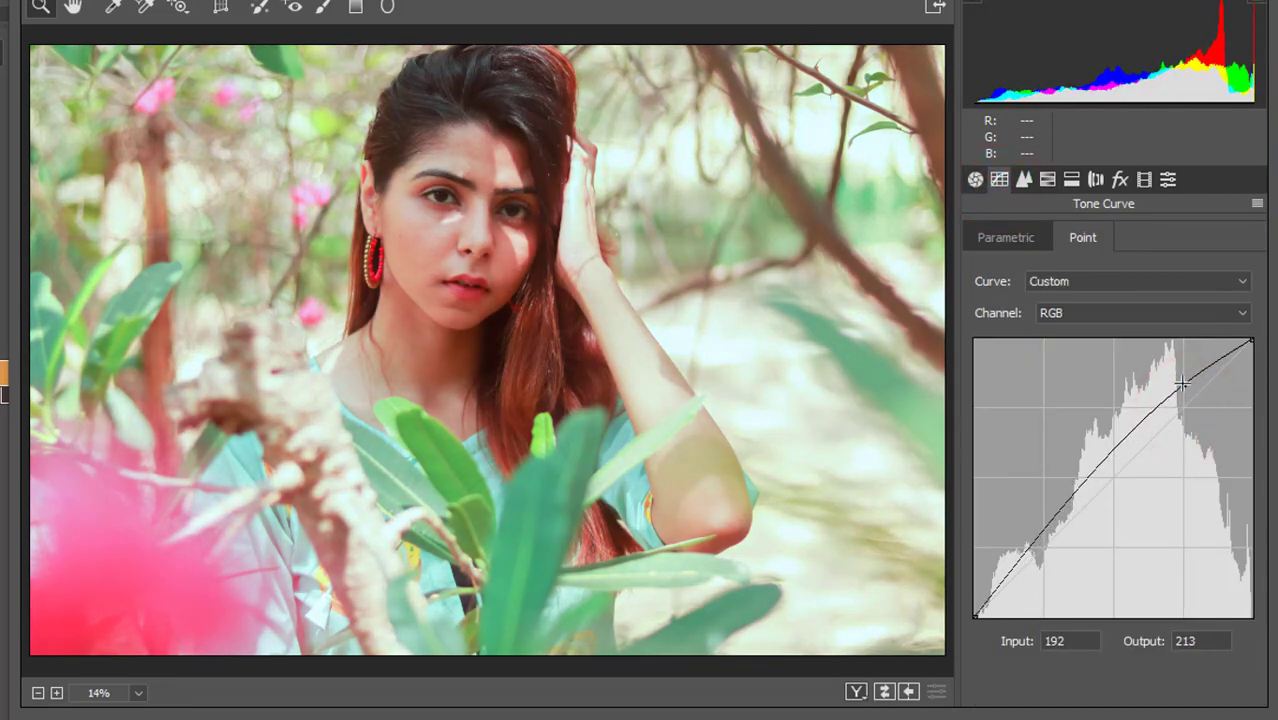
pyautogui.moveTo(1040, 539); pyautogui.dragTo(1018, 591)
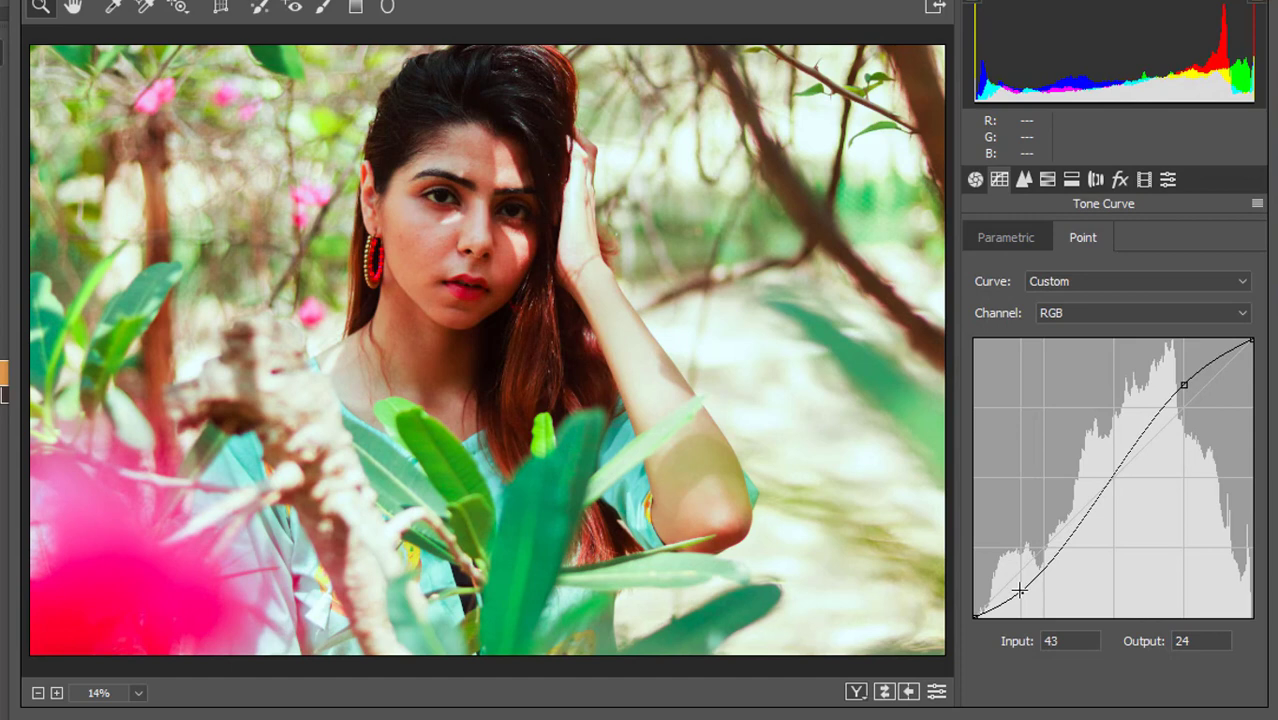
pyautogui.moveTo(1183, 385); pyautogui.dragTo(1198, 367)
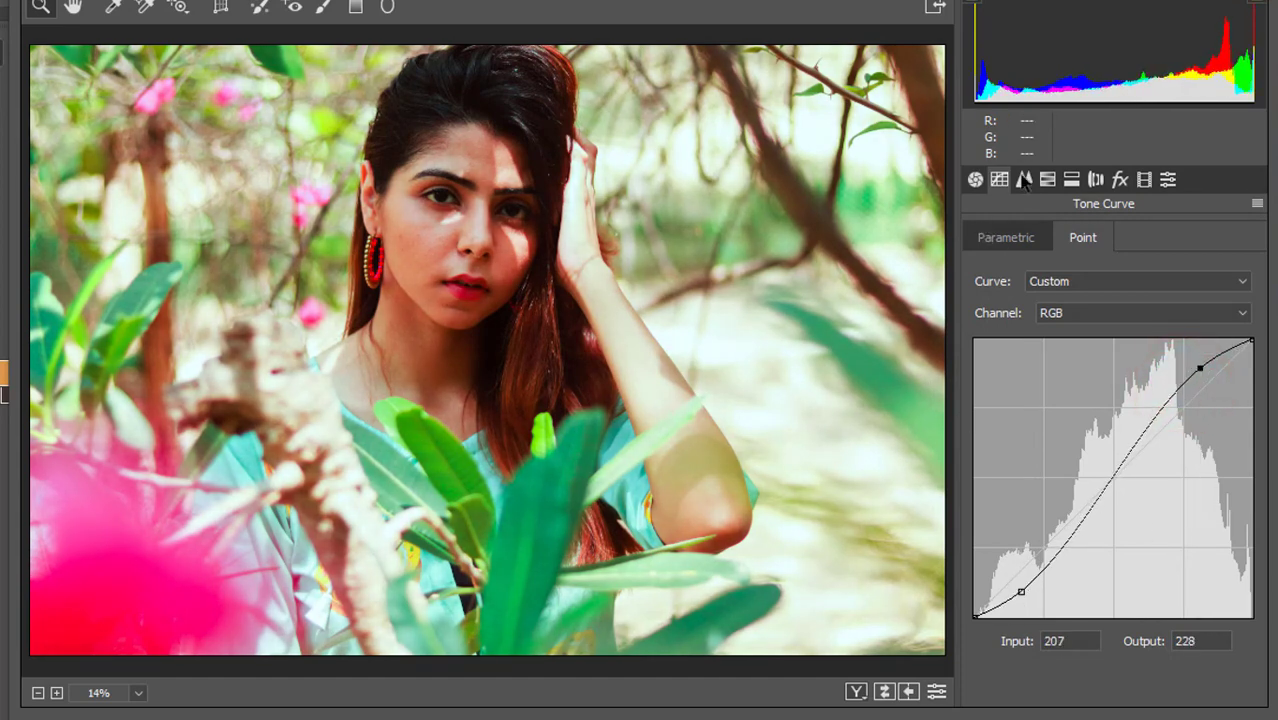
# Step: Shift the HSL hues to Oranges +15, Yellows +8 and Greens +8
pyautogui.click(1023, 179)
pyautogui.click(1047, 179)
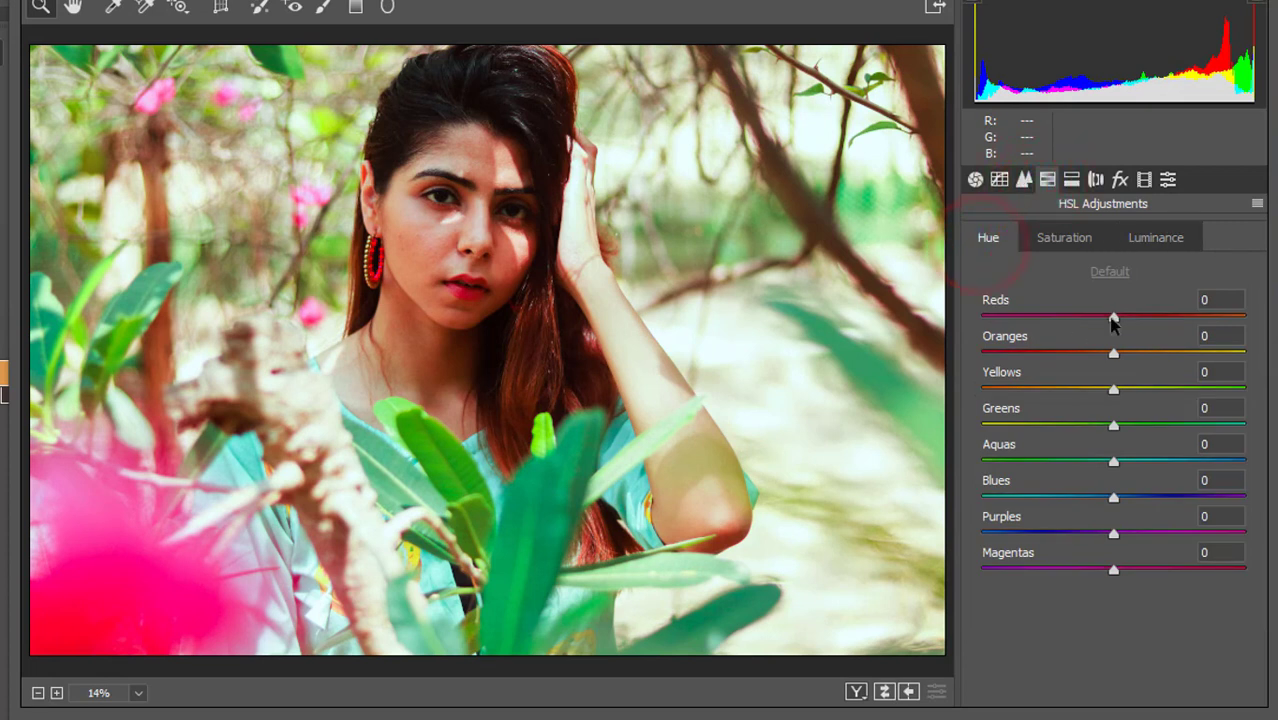
pyautogui.click(1113, 354)
pyautogui.moveTo(1113, 355); pyautogui.dragTo(1126, 457)
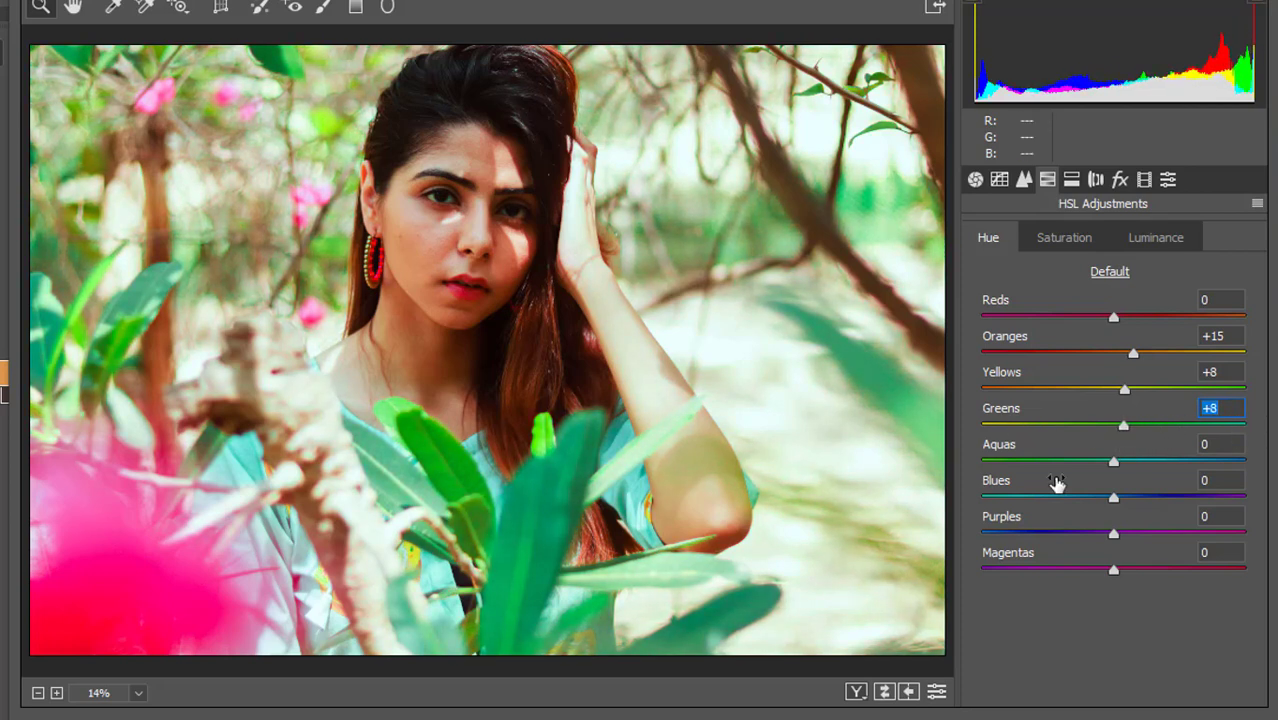
# Step: Set the HSL saturation to Reds +5, Oranges +13, Yellows -9 and Greens +6
pyautogui.click(1078, 245)
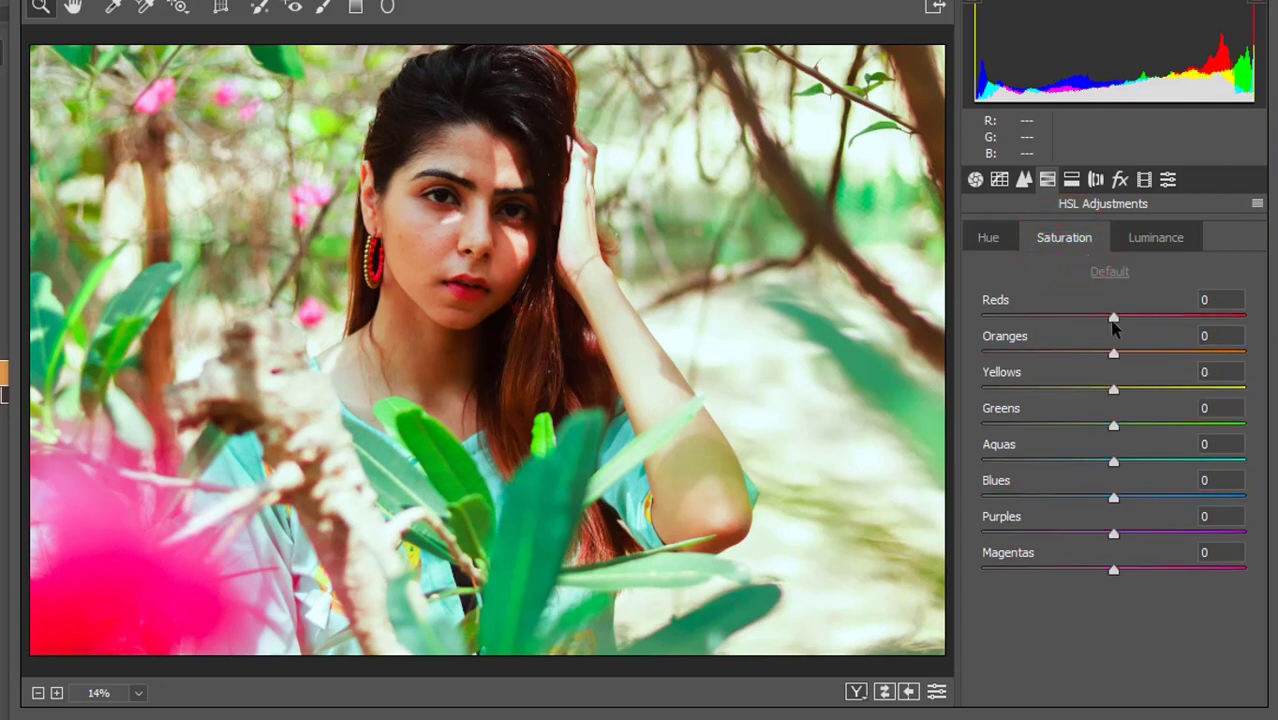
pyautogui.moveTo(1111, 320)
pyautogui.mouseDown()
pyautogui.moveTo(1188, 329)
pyautogui.moveTo(1116, 335)
pyautogui.mouseUp()
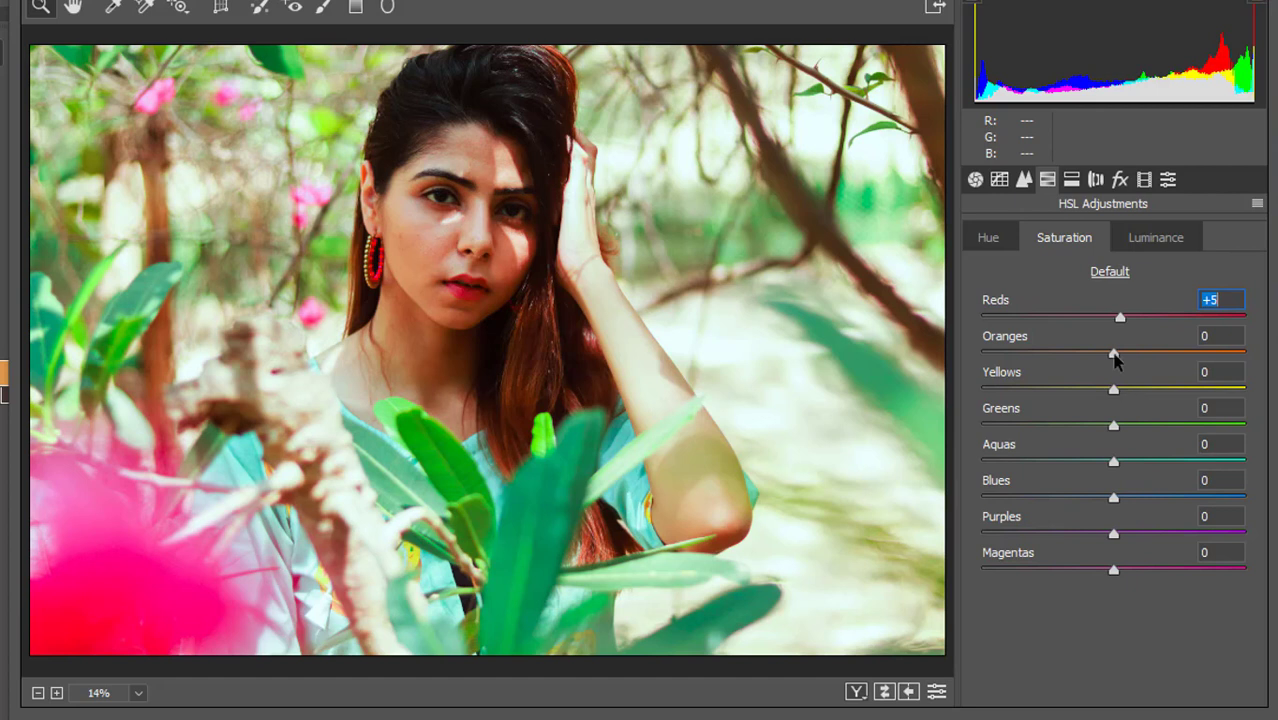
pyautogui.moveTo(1114, 355); pyautogui.dragTo(1203, 386)
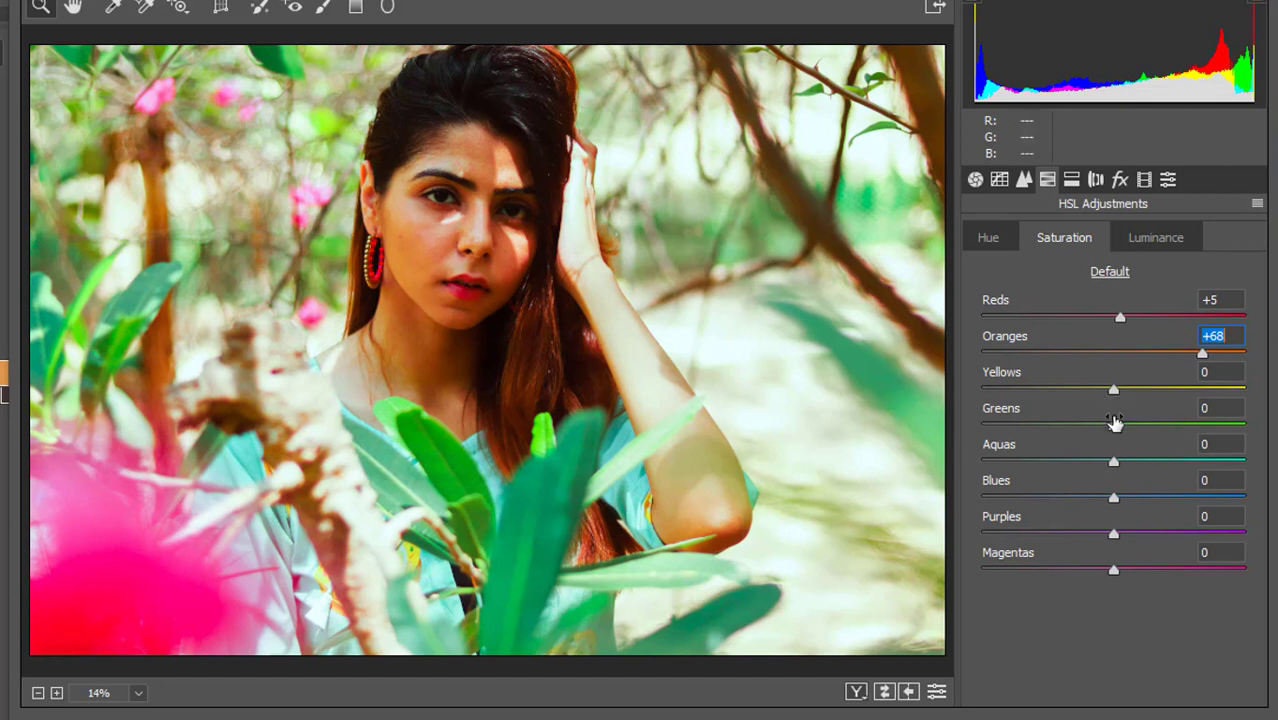
pyautogui.moveTo(1114, 389); pyautogui.dragTo(1152, 468)
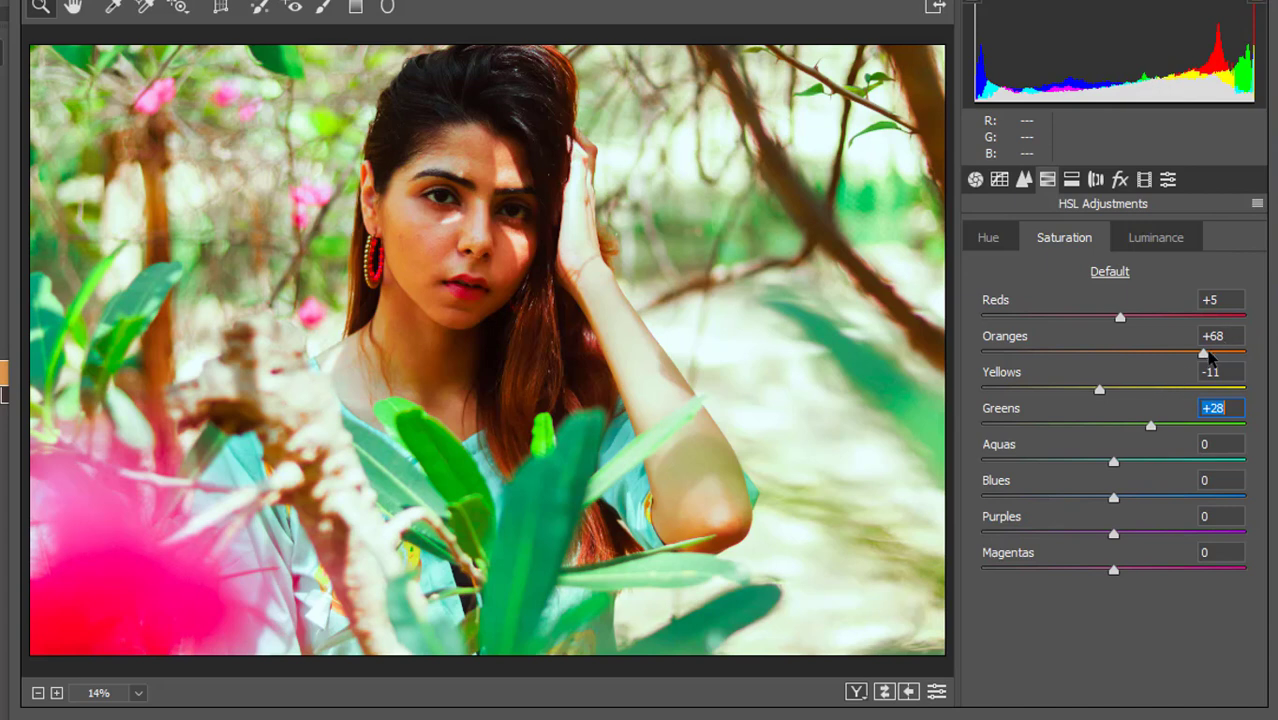
pyautogui.moveTo(1205, 354); pyautogui.dragTo(1134, 378)
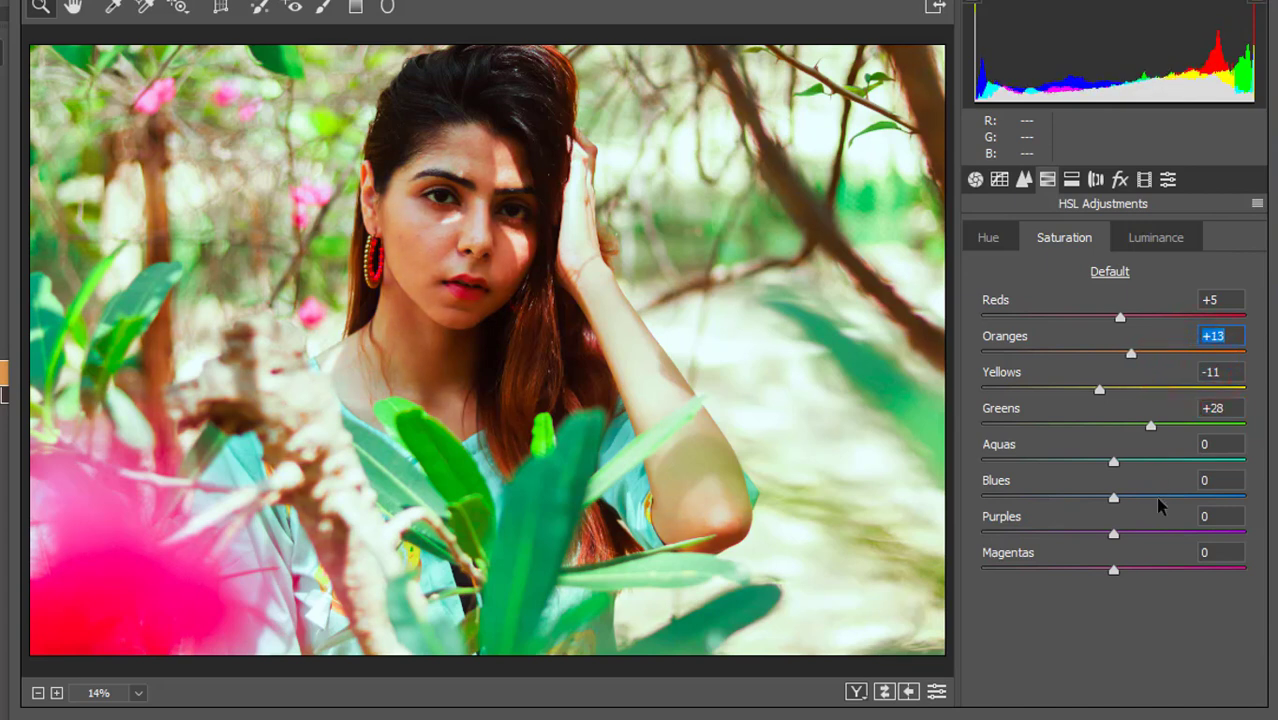
pyautogui.moveTo(1099, 390); pyautogui.dragTo(1102, 390)
pyautogui.click(1150, 426)
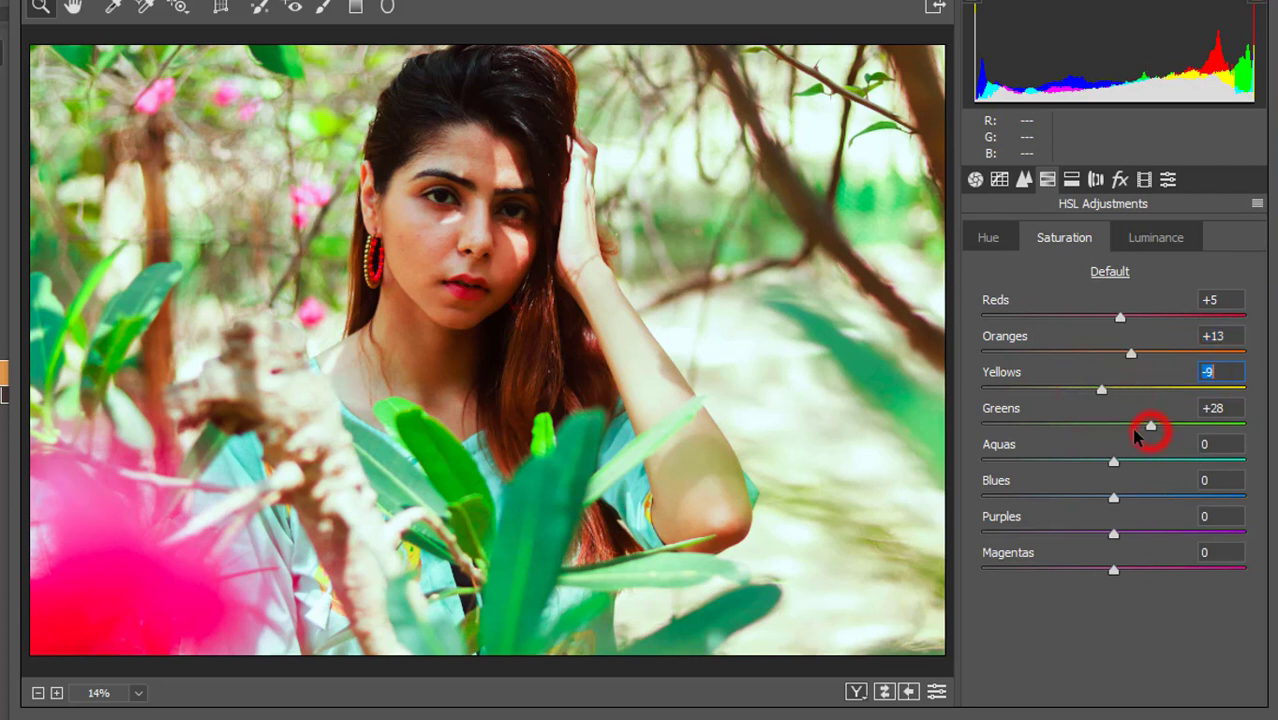
pyautogui.moveTo(1150, 430); pyautogui.dragTo(1121, 432)
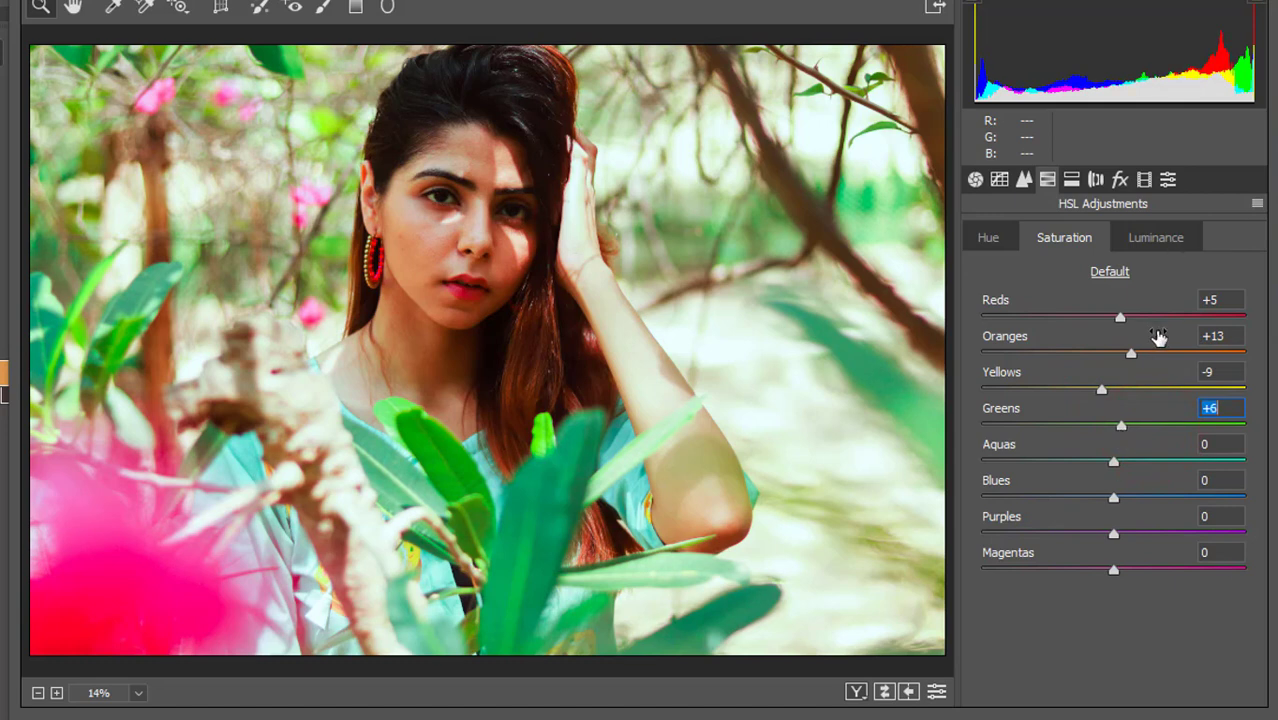
# Step: Set the HSL luminance to Reds +7, Oranges +30, Yellows -13 and Greens +25
pyautogui.click(1153, 240)
pyautogui.click(1114, 319)
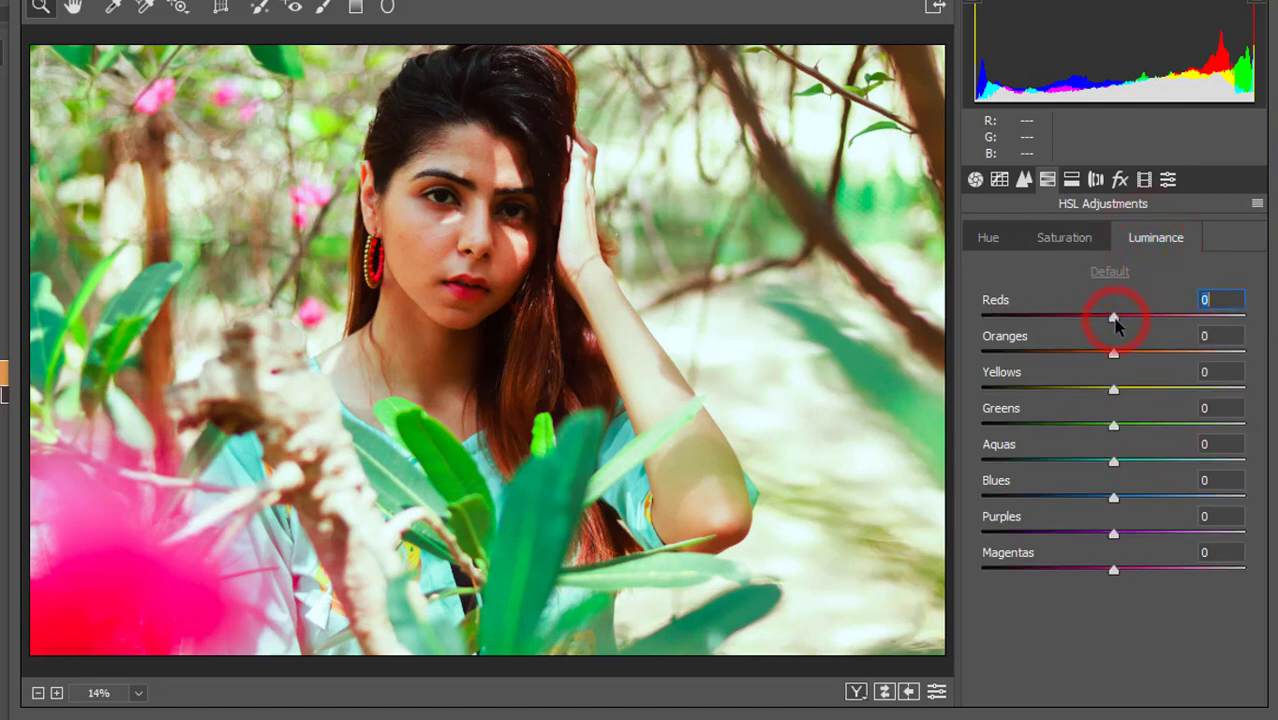
pyautogui.moveTo(1116, 322); pyautogui.dragTo(1153, 421)
pyautogui.click(1114, 354)
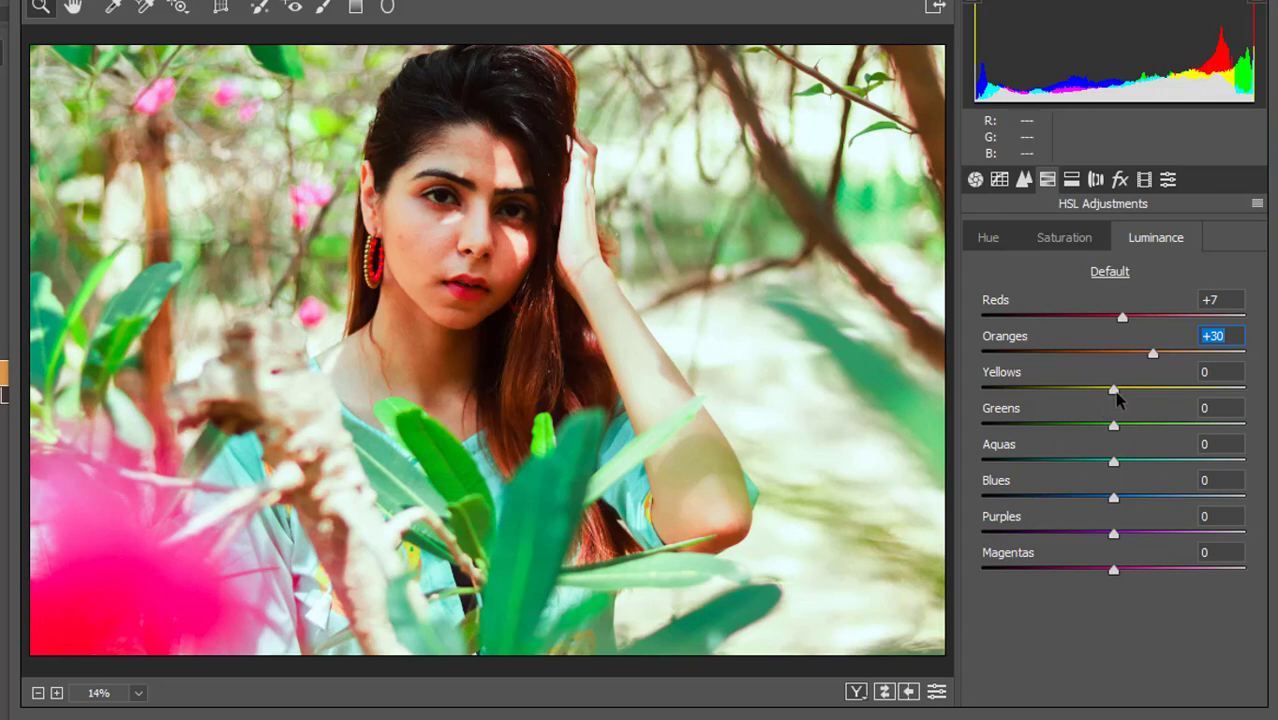
pyautogui.moveTo(1113, 394); pyautogui.dragTo(1095, 396)
pyautogui.click(1116, 427)
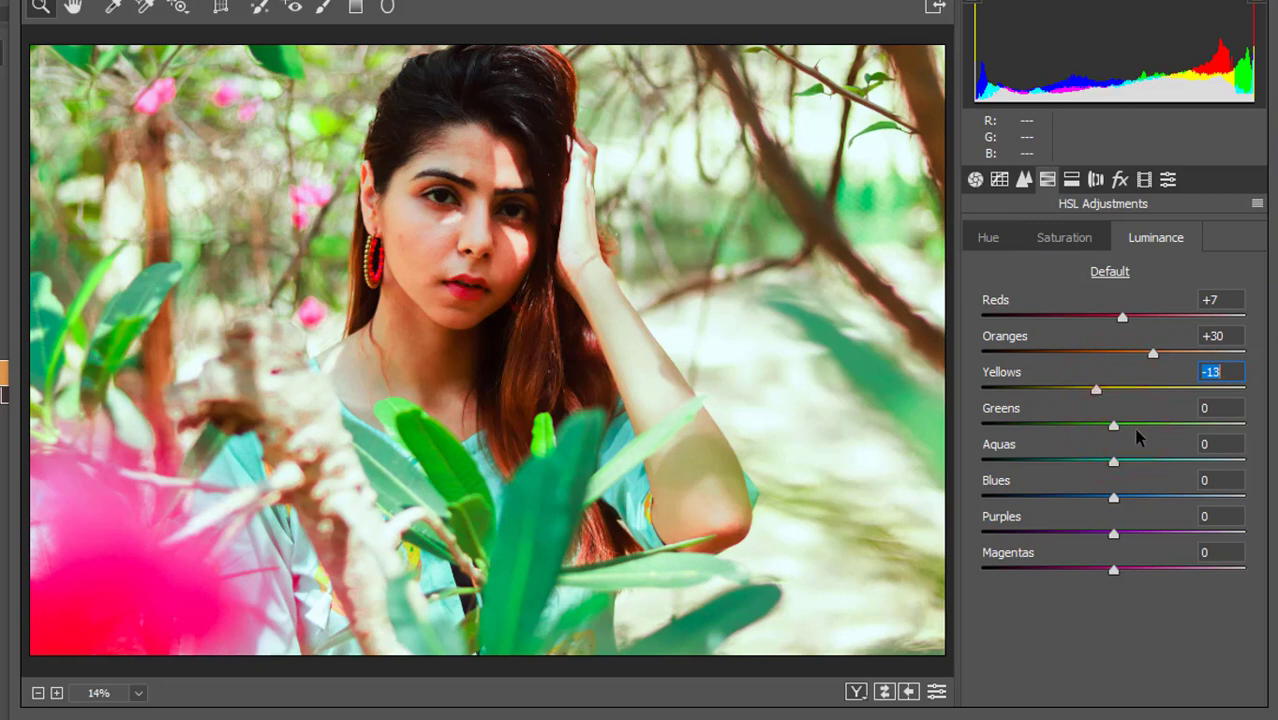
pyautogui.moveTo(1115, 427); pyautogui.dragTo(1146, 540)
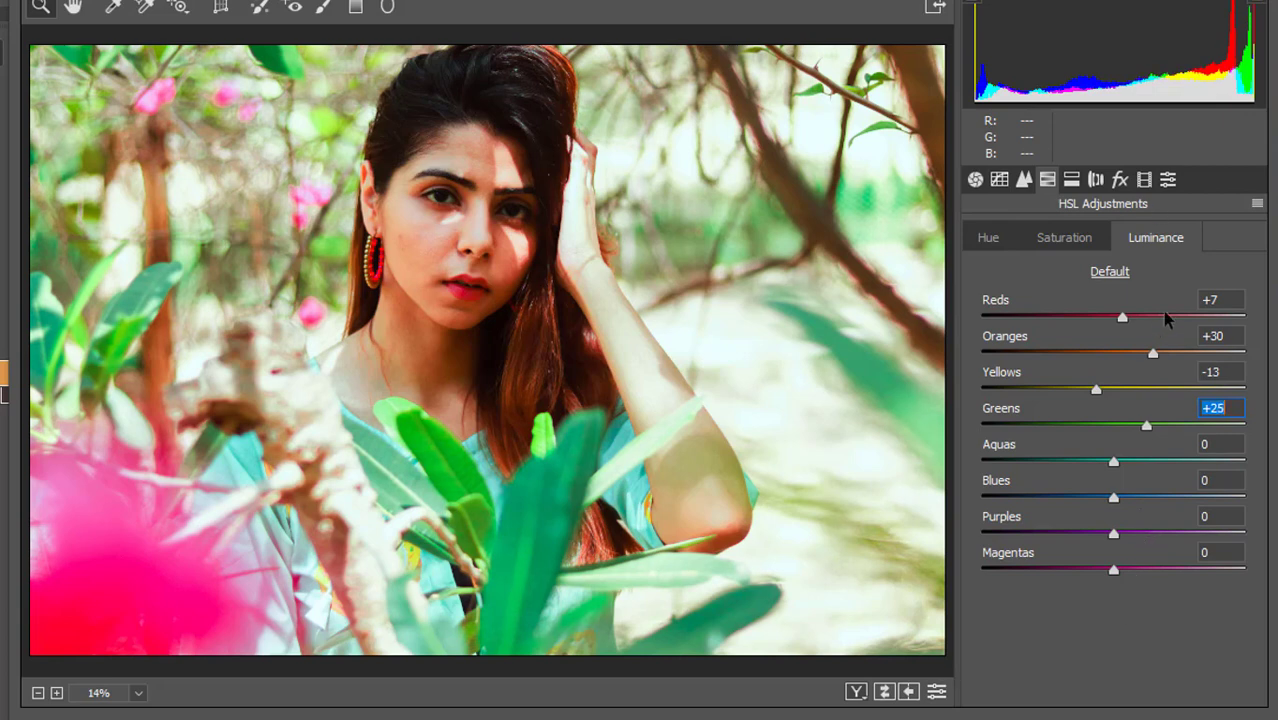
# Step: Set the split toning hue to 125 for the highlights and 243 for the shadows
pyautogui.click(1071, 179)
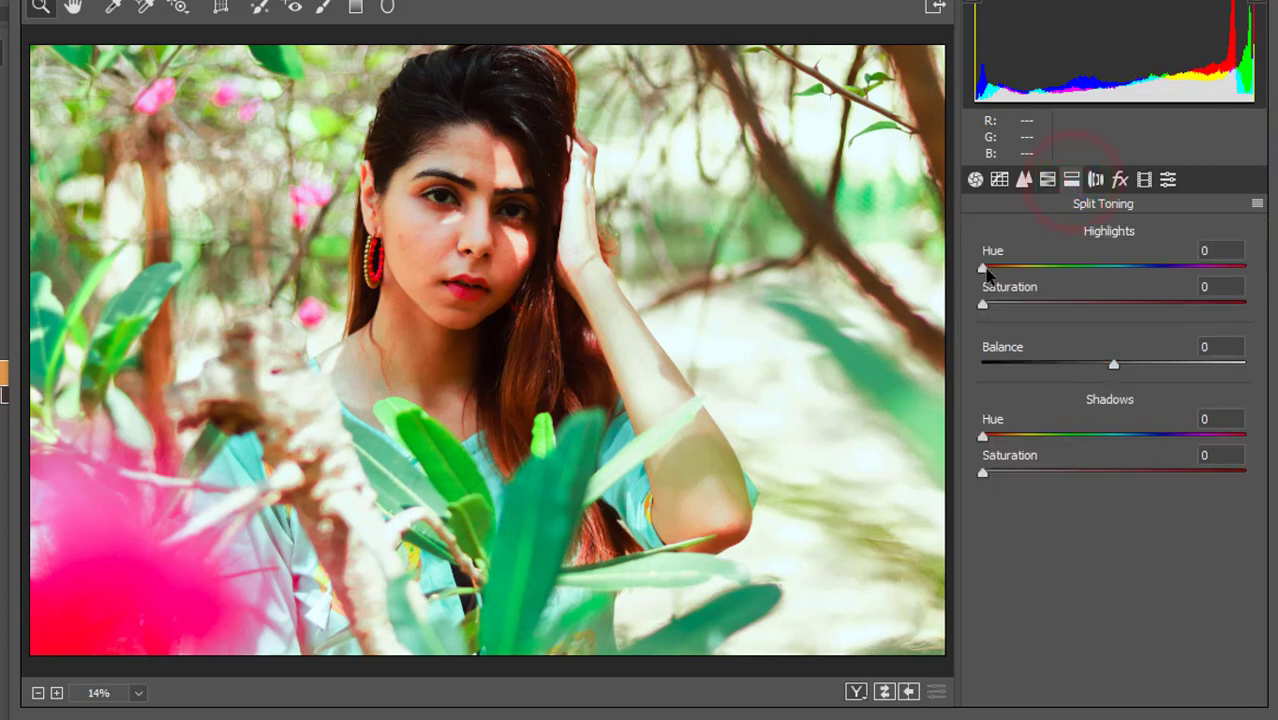
pyautogui.moveTo(986, 270); pyautogui.dragTo(1077, 272)
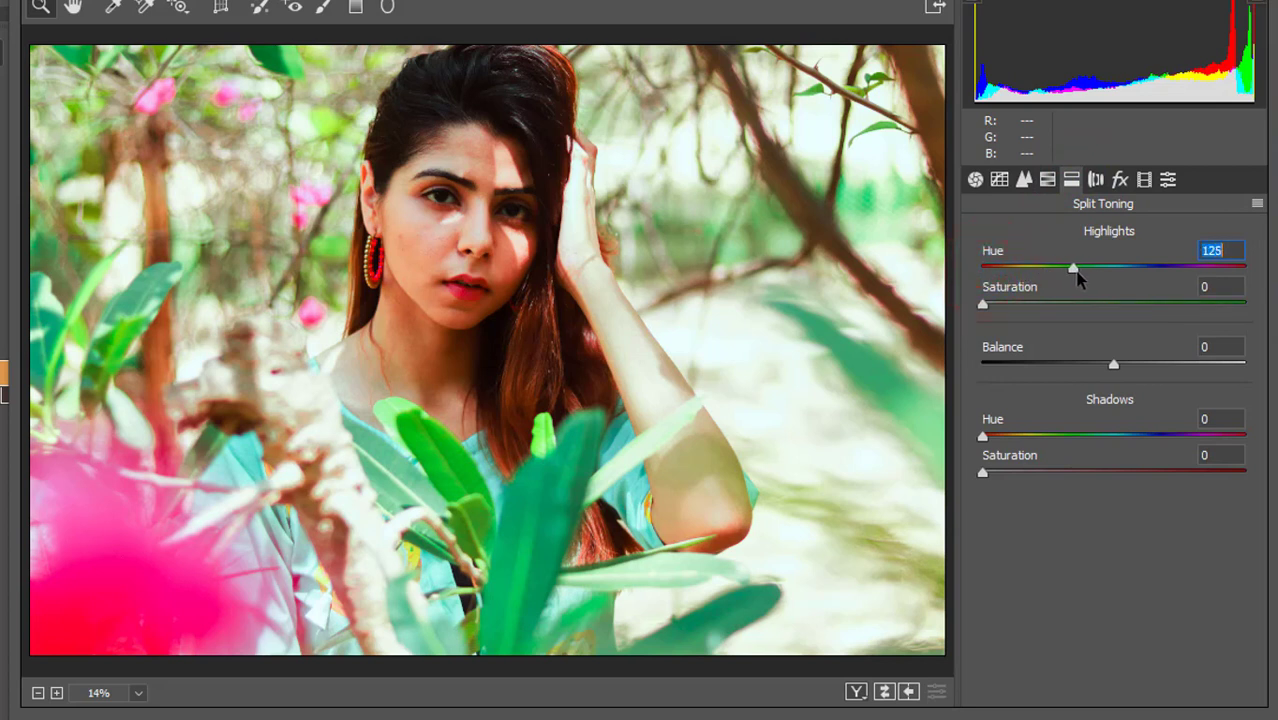
pyautogui.moveTo(983, 437); pyautogui.dragTo(1154, 484)
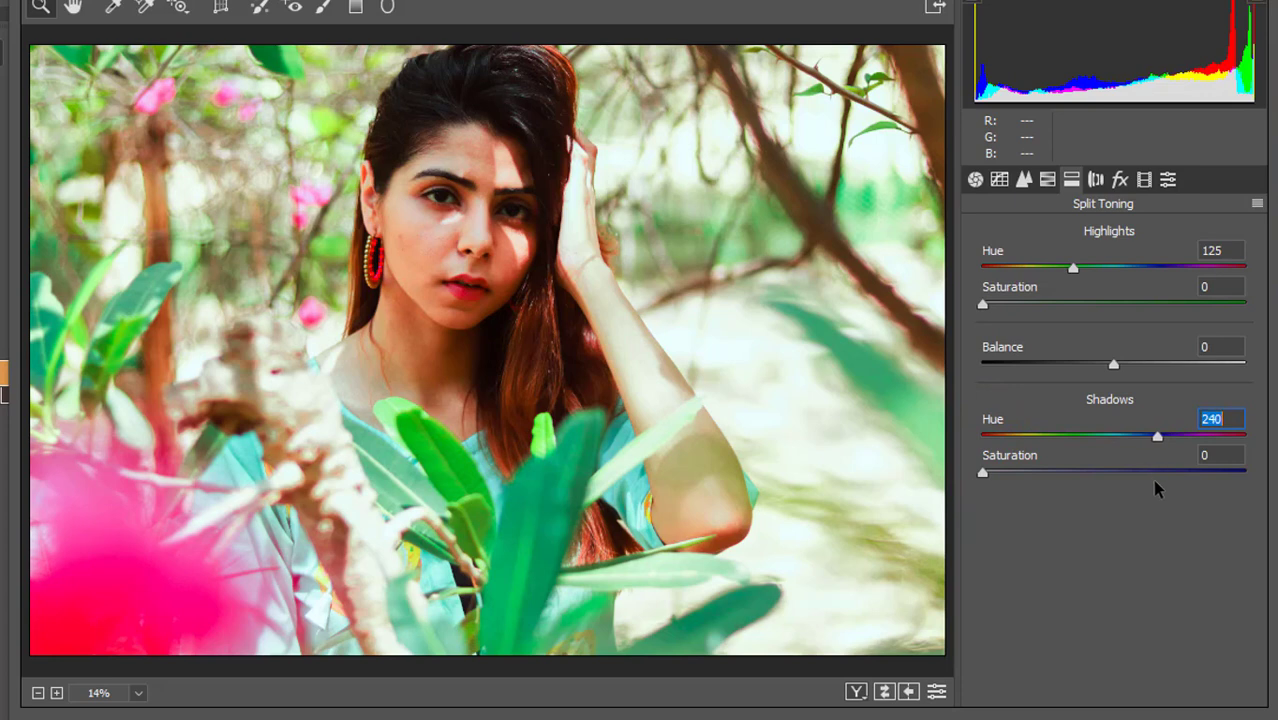
pyautogui.press('Down')
pyautogui.press('Down')
pyautogui.press('Down')
# Step: Calibrate the primary hues to Red +19, Green +19 and Blue -30
pyautogui.click(1144, 179)
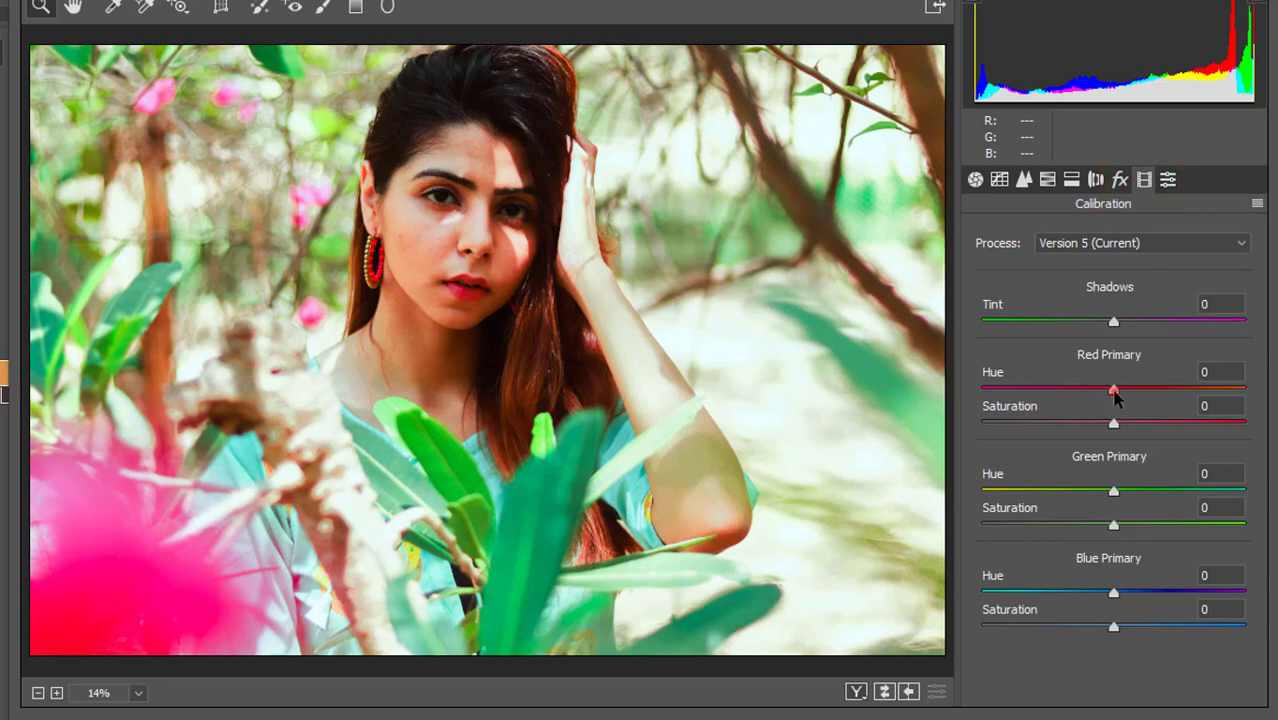
pyautogui.moveTo(1113, 390); pyautogui.dragTo(1138, 417)
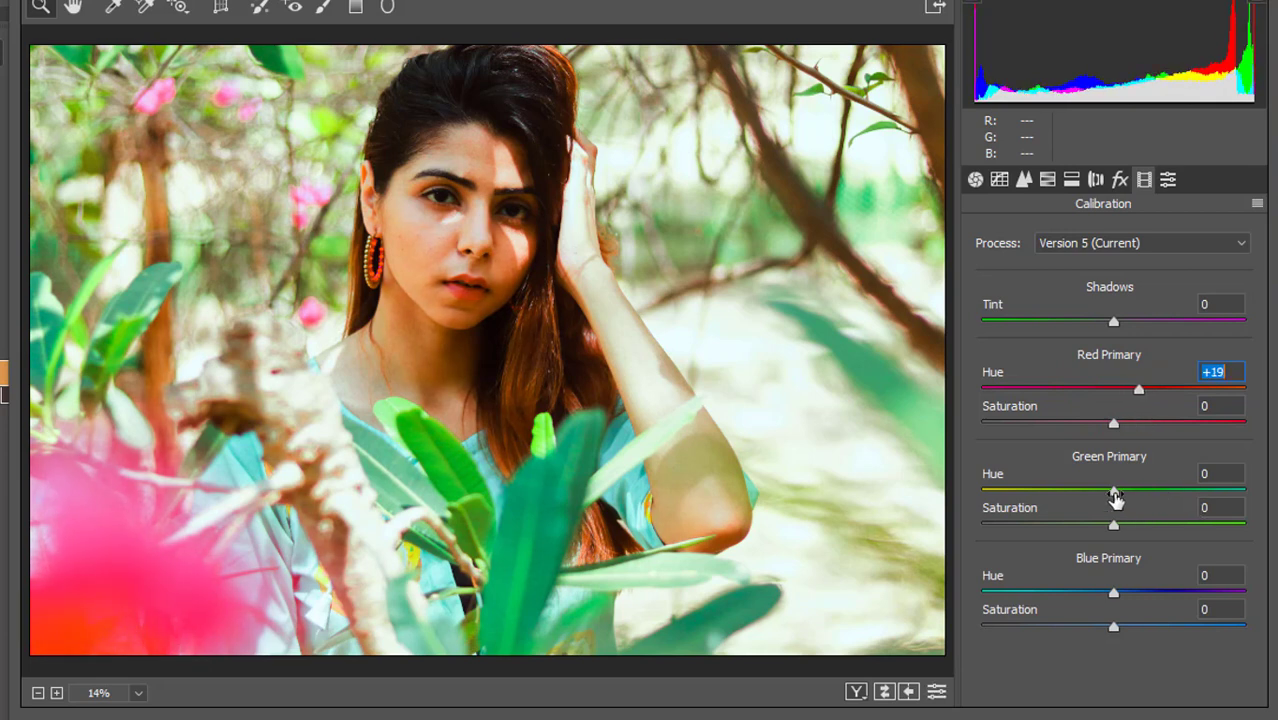
pyautogui.click(1114, 492)
pyautogui.moveTo(1114, 494); pyautogui.dragTo(1140, 508)
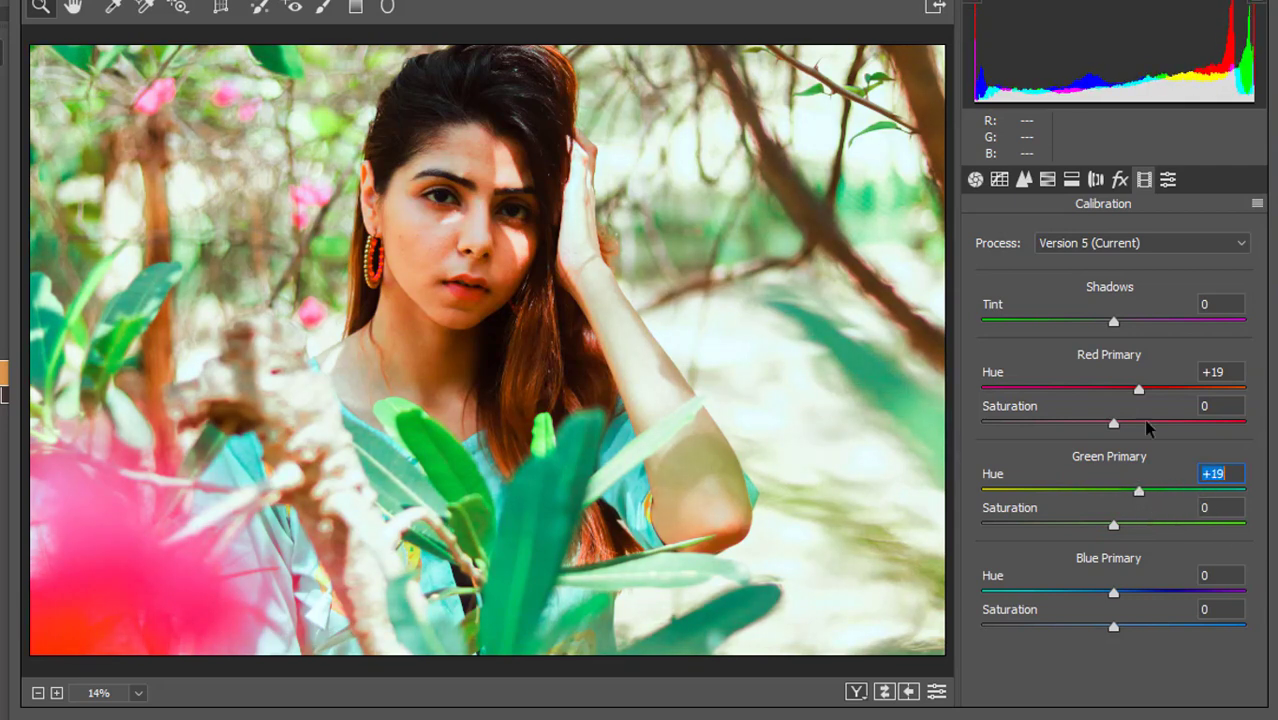
pyautogui.moveTo(1113, 592); pyautogui.dragTo(1206, 592)
pyautogui.moveTo(1115, 612); pyautogui.dragTo(1071, 653)
# Step: Set the split toning highlights saturation to 13 and slightly raise the shadows saturation
pyautogui.click(1071, 179)
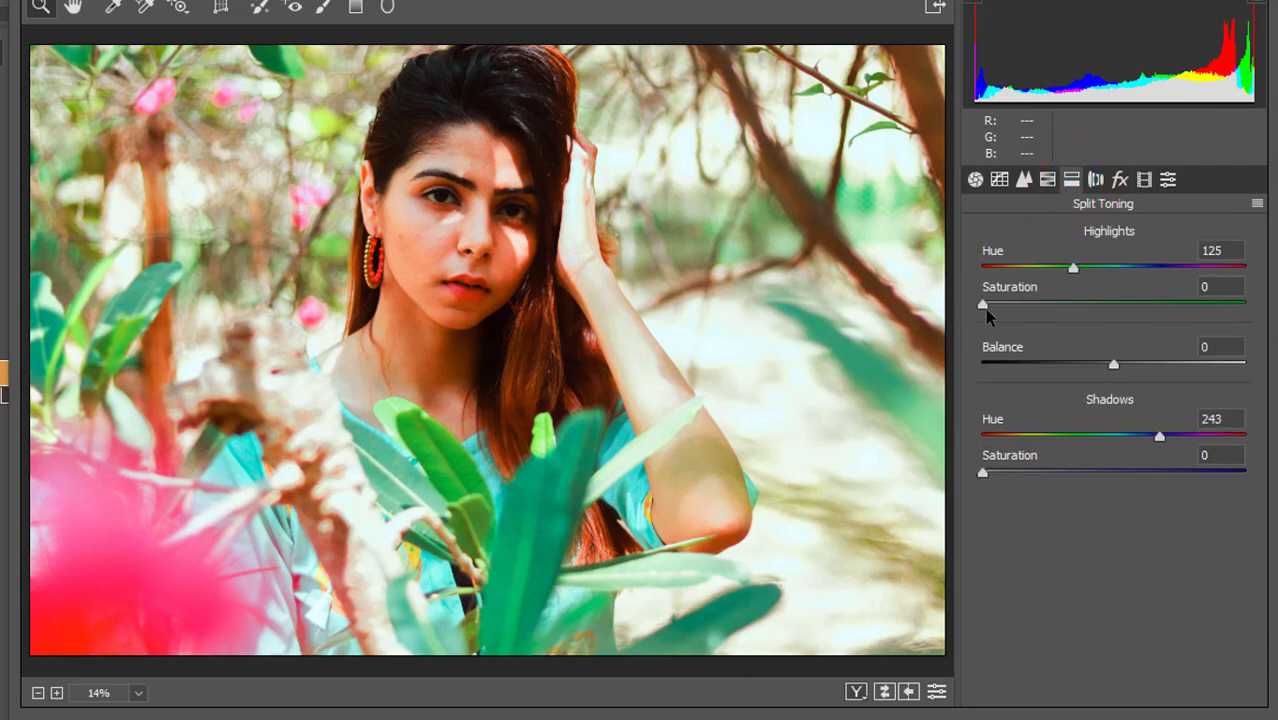
pyautogui.moveTo(982, 304); pyautogui.dragTo(1017, 312)
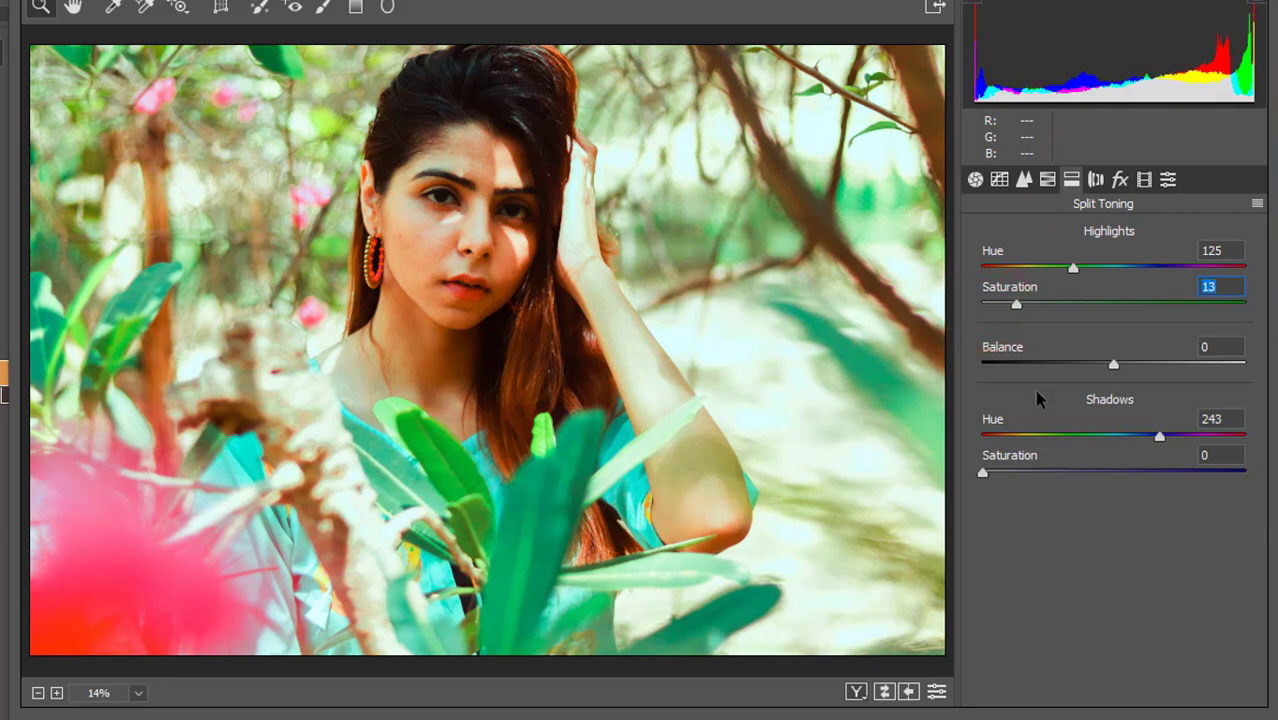
pyautogui.click(982, 478)
pyautogui.moveTo(982, 478); pyautogui.dragTo(1014, 477)
# Step: Lower the Blue Primary hue in the calibration settings to -40
pyautogui.click(1144, 179)
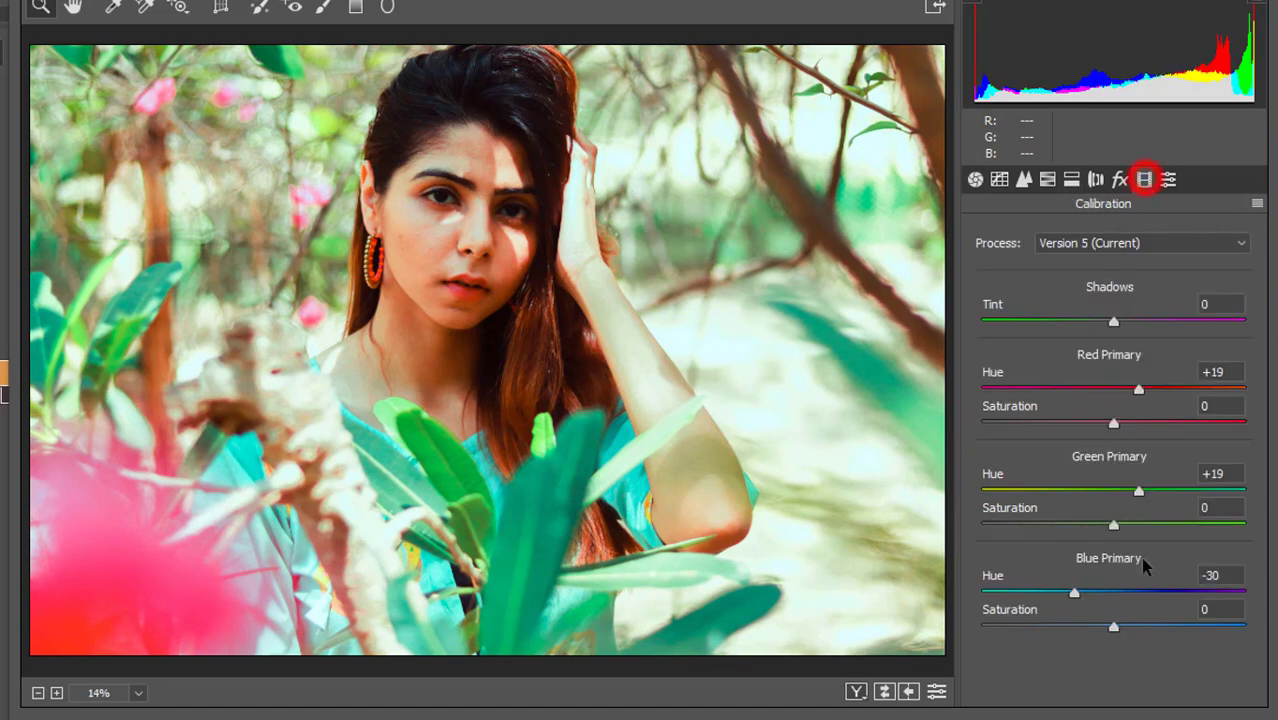
pyautogui.moveTo(1074, 592); pyautogui.dragTo(1058, 596)
pyautogui.press('Up')
pyautogui.press('Up')
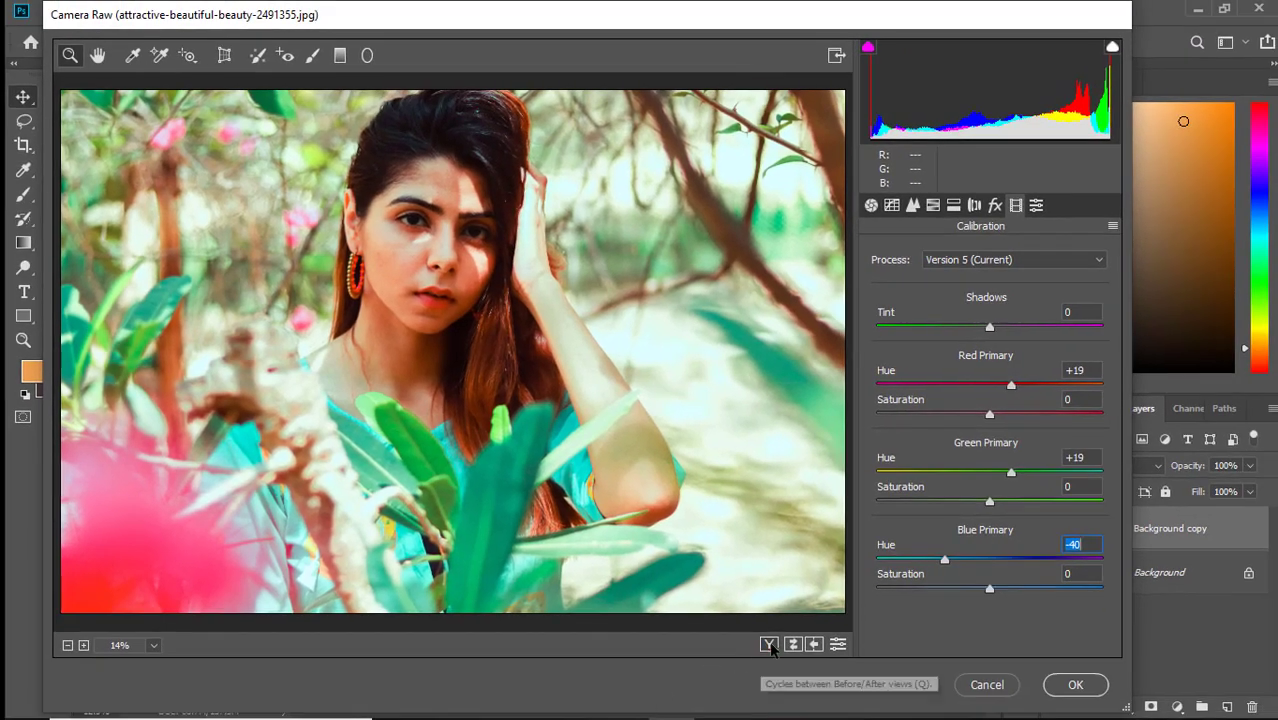
# Step: Compare the before and after views of the photo and apply the Camera Raw adjustments
pyautogui.click(818, 671)
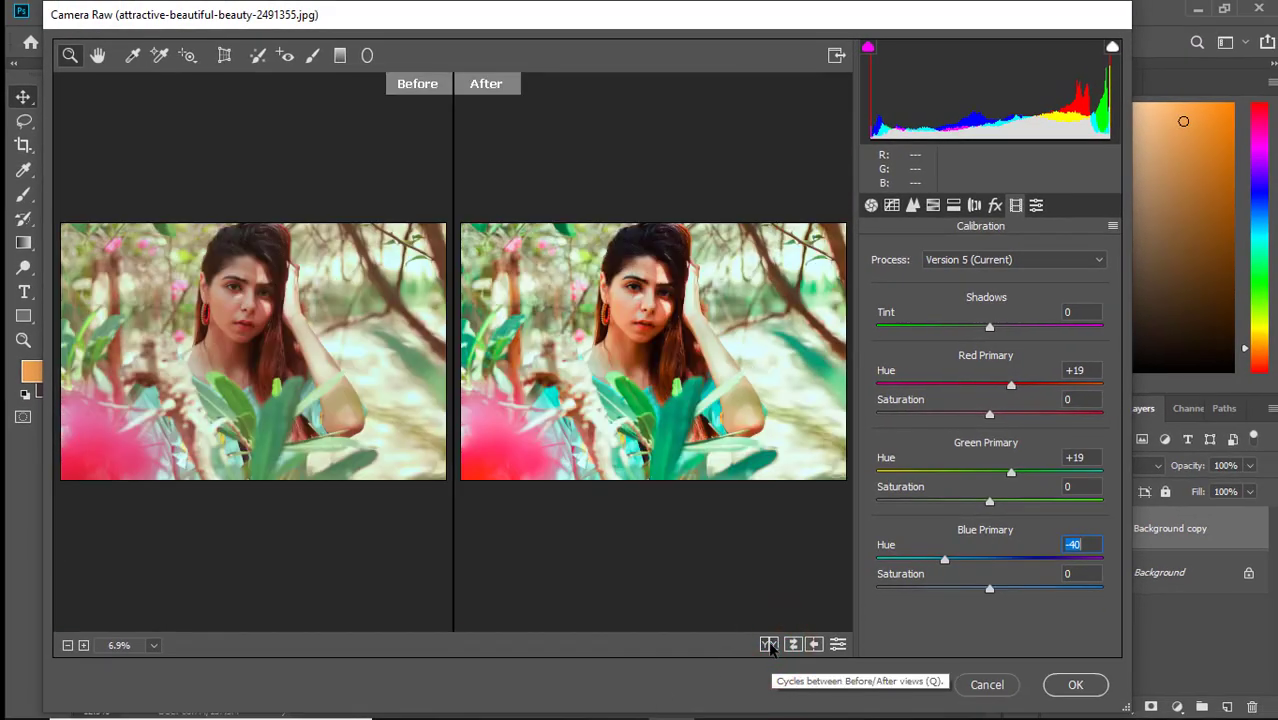
pyautogui.click(769, 645)
pyautogui.click(769, 645)
pyautogui.click(769, 645)
pyautogui.click(769, 645)
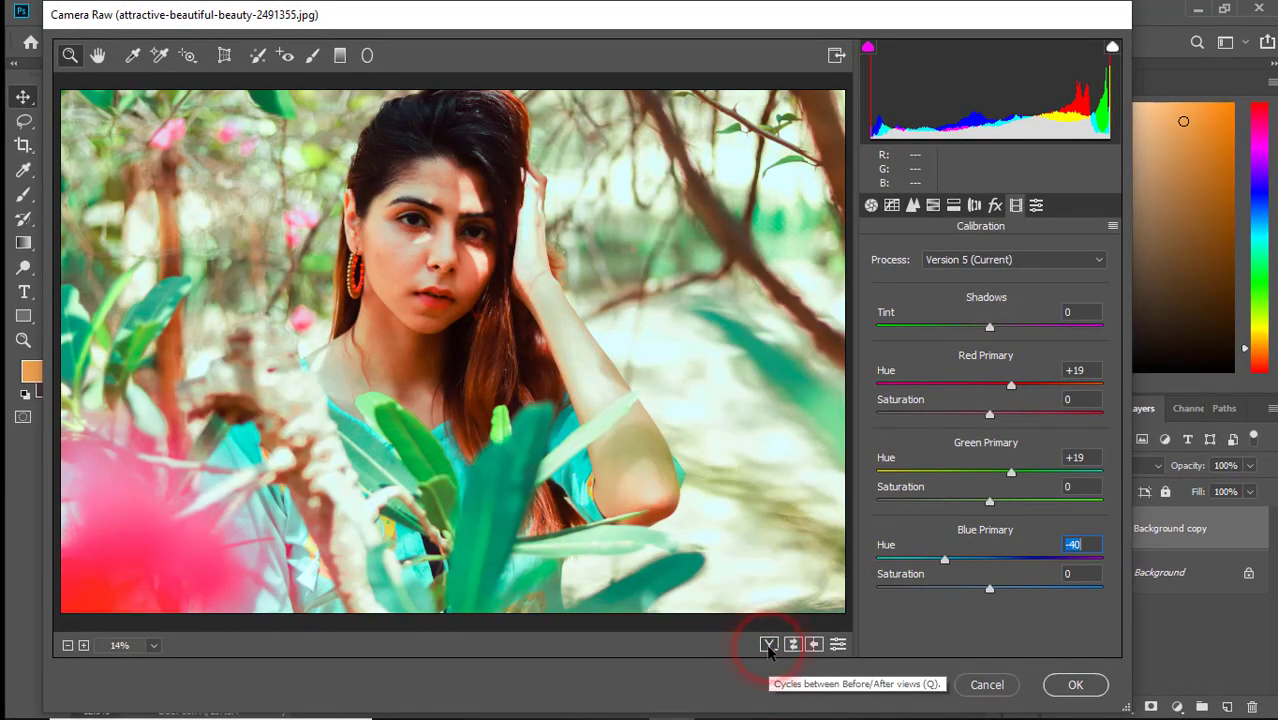
pyautogui.click(1075, 685)
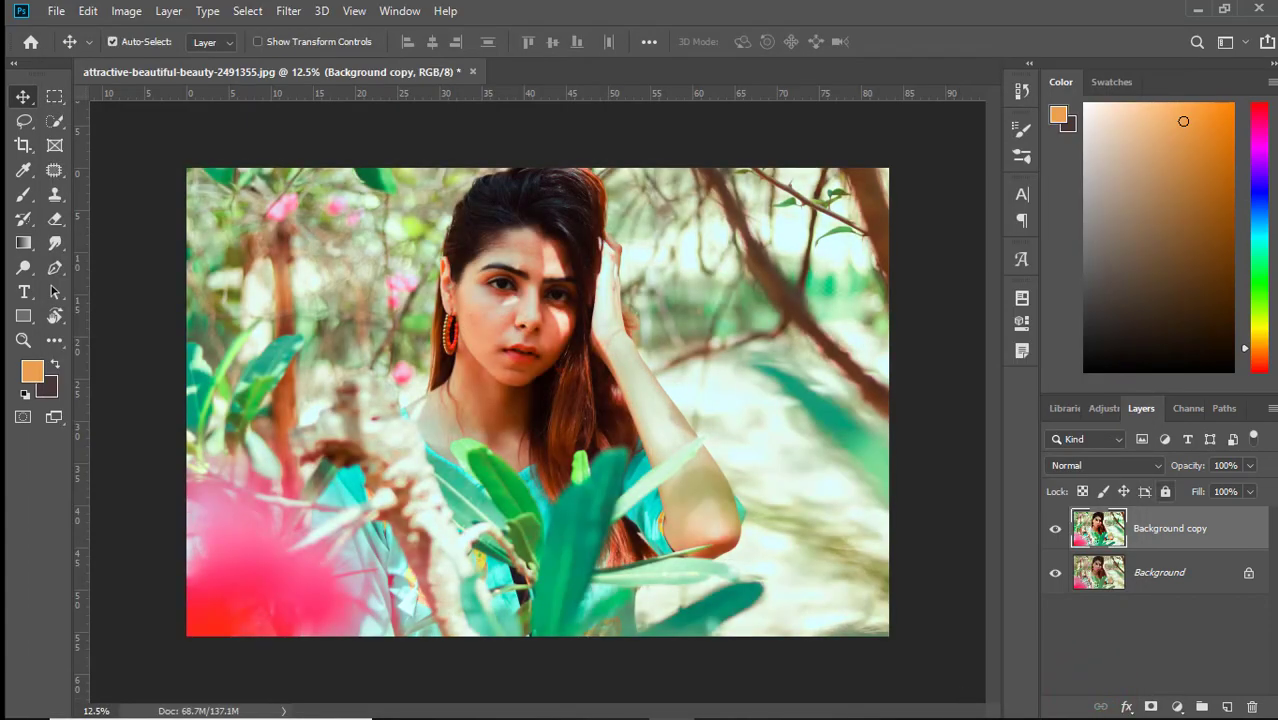
# Step: Add a Selective Color adjustment layer and set Black to +5% for the Blacks
pyautogui.click(1177, 707)
pyautogui.click(1187, 686)
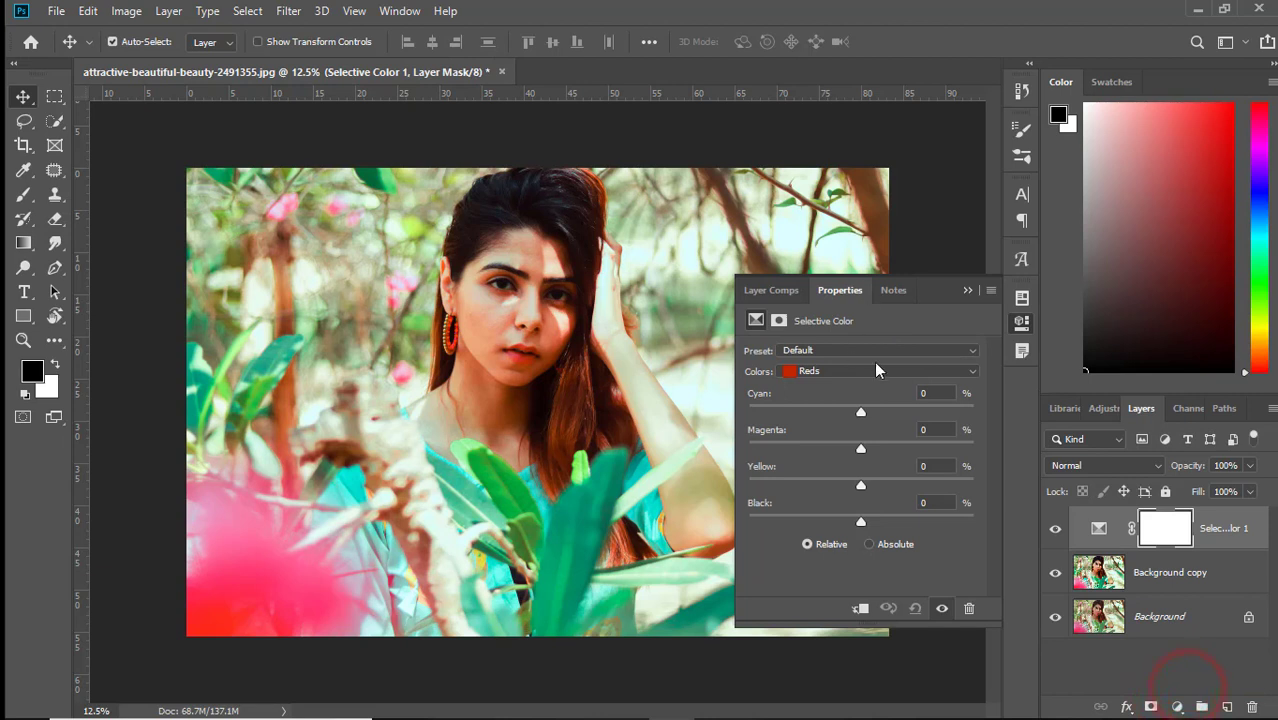
pyautogui.click(970, 371)
pyautogui.click(825, 505)
pyautogui.click(942, 503)
pyautogui.write('10')
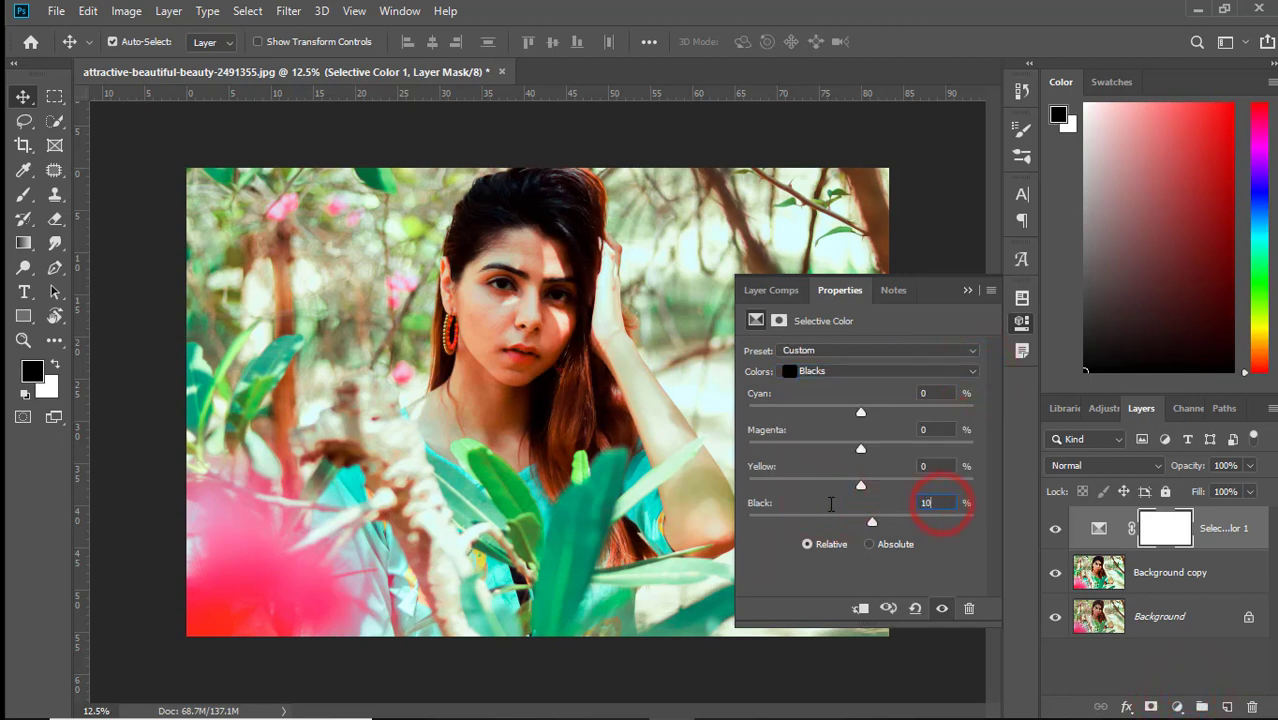
pyautogui.press('Down')
pyautogui.press('Down')
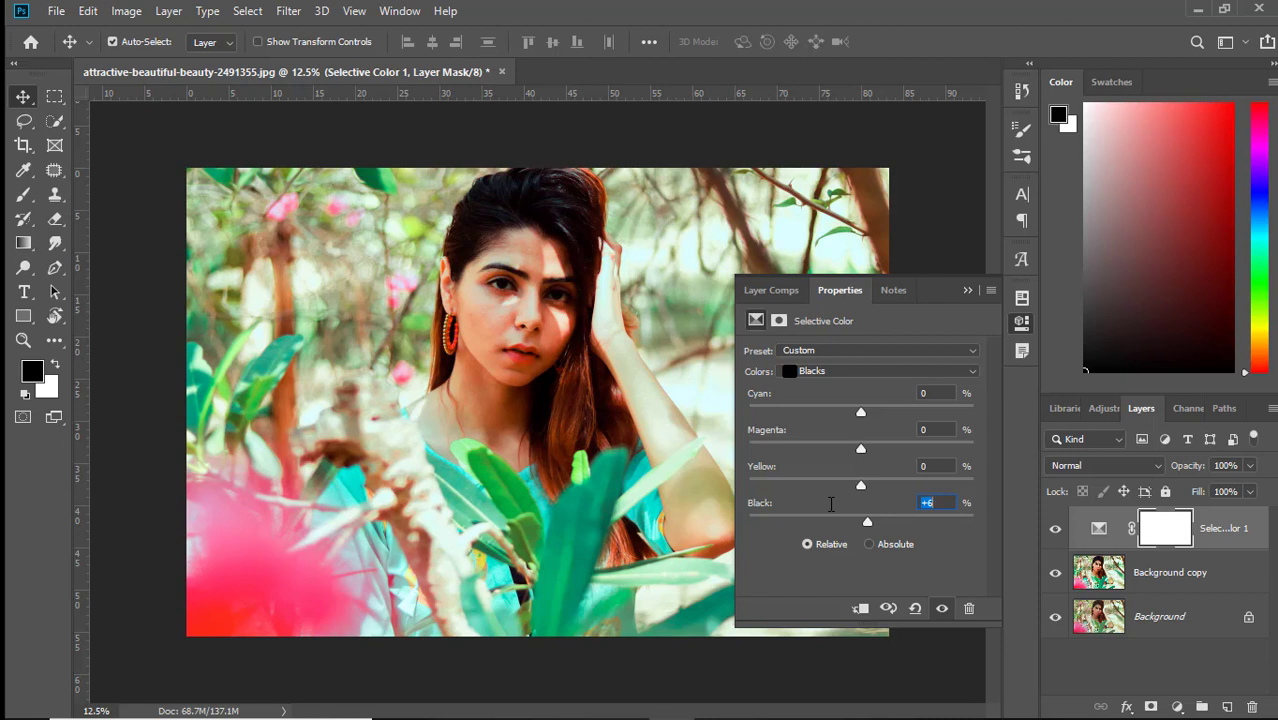
pyautogui.press('Return')
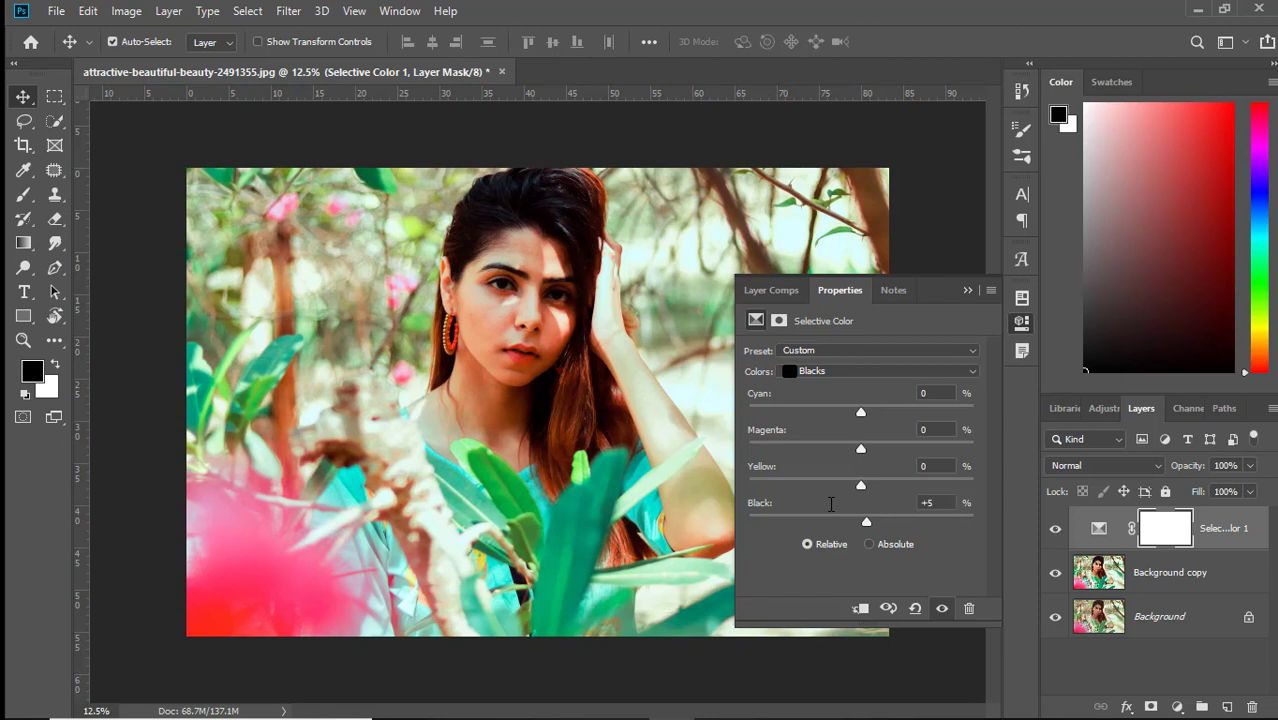